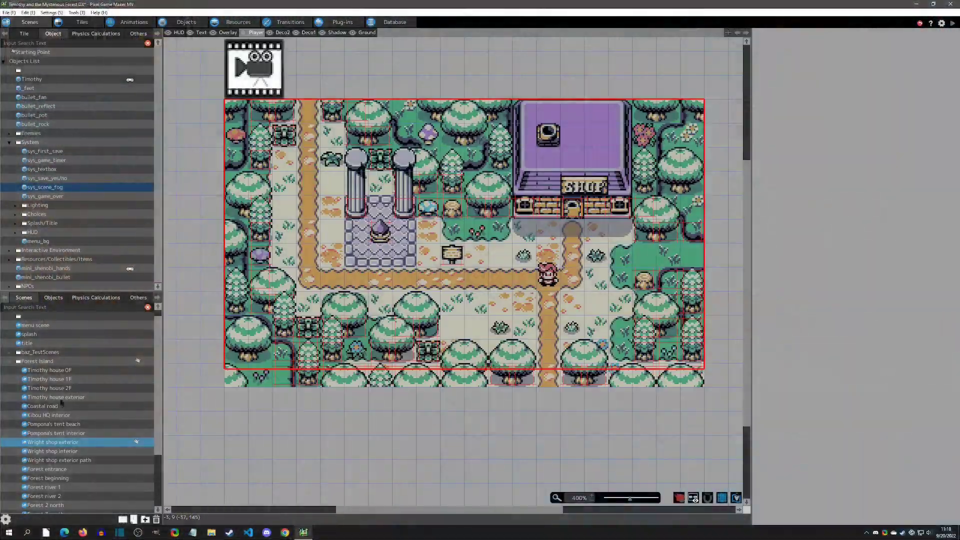
Review the scene settings of Wright shop exterior, including the layer scrolling speeds, and close them without changes.
right_click(59, 440)
left_click(97, 516)
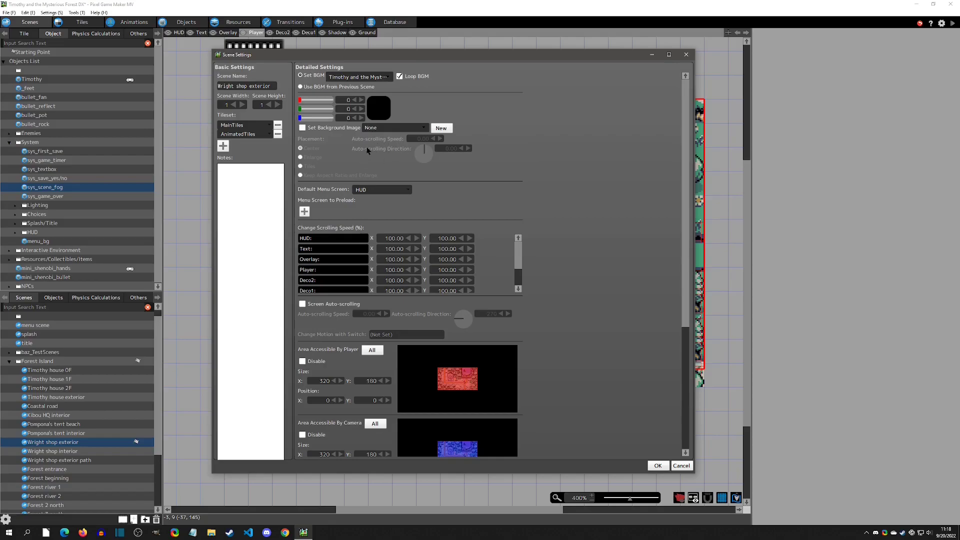
scroll(422, 245, "down", 4)
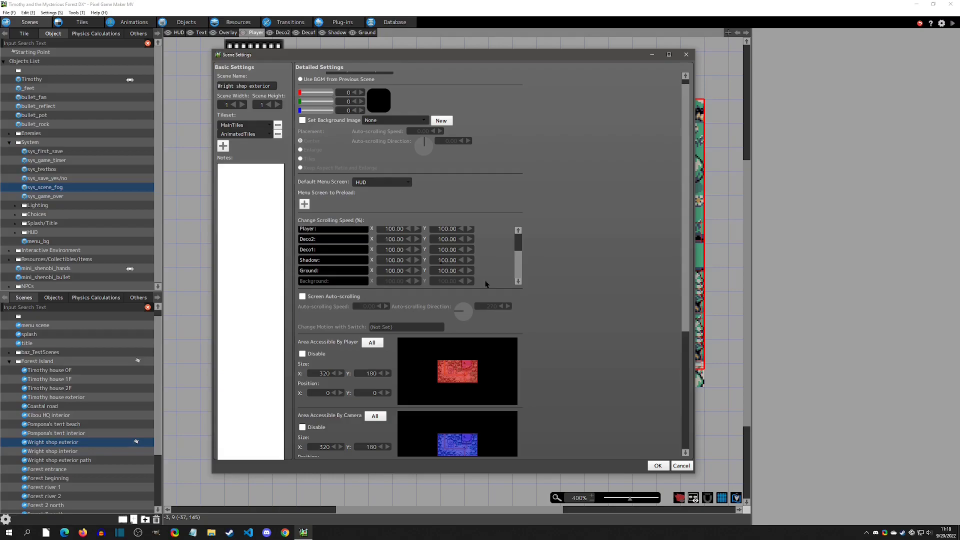
left_click(681, 466)
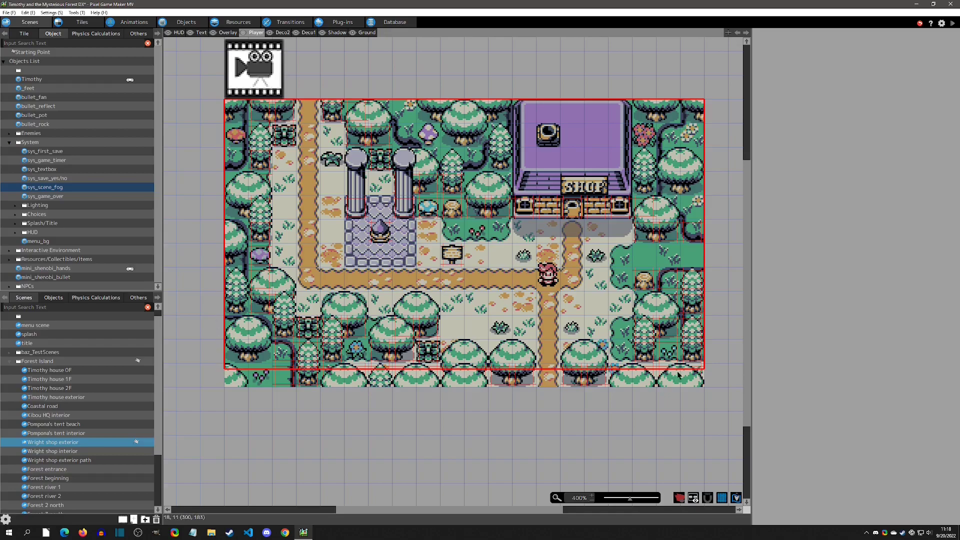
Check the custom screen resolution in the project settings and close them without changes.
left_click(52, 12)
left_click(57, 21)
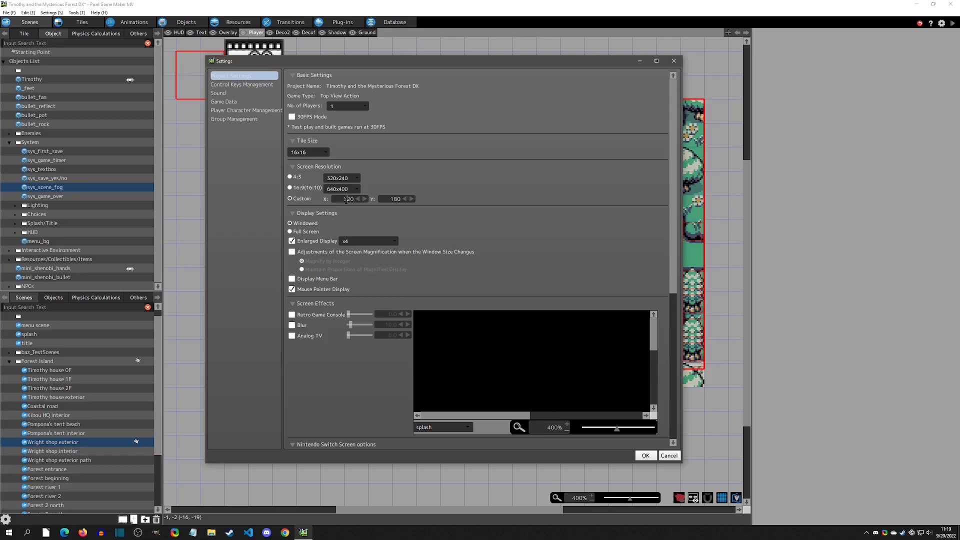
left_click_drag(342, 200, 358, 205)
left_click(669, 456)
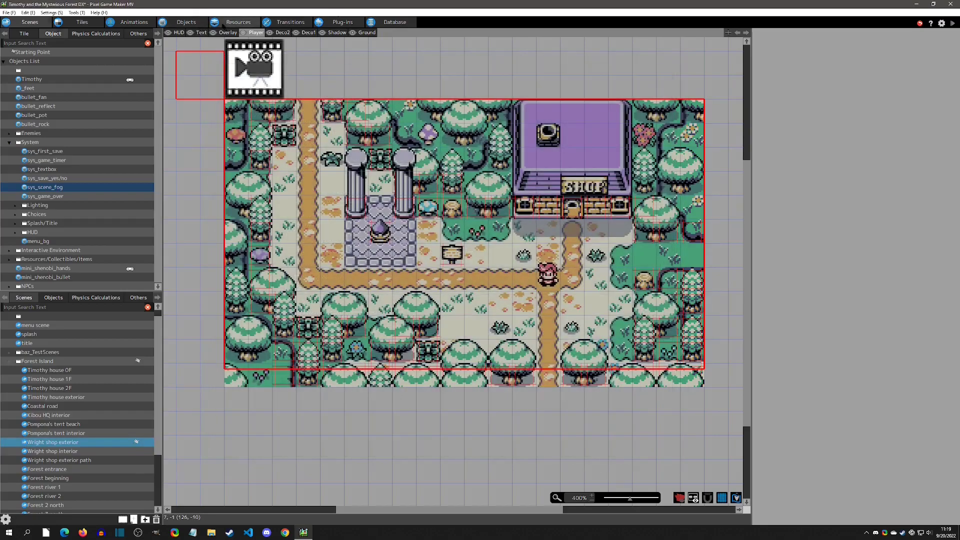
View the whole PLACEHOLDER_fog image among the project's image resources.
left_click(238, 22)
left_click(54, 232)
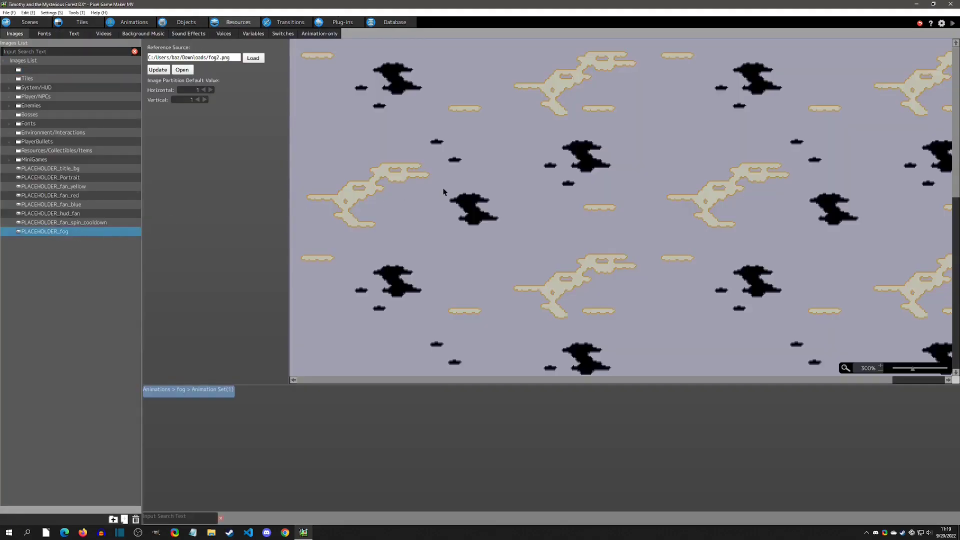
scroll(443, 191, "down", 2)
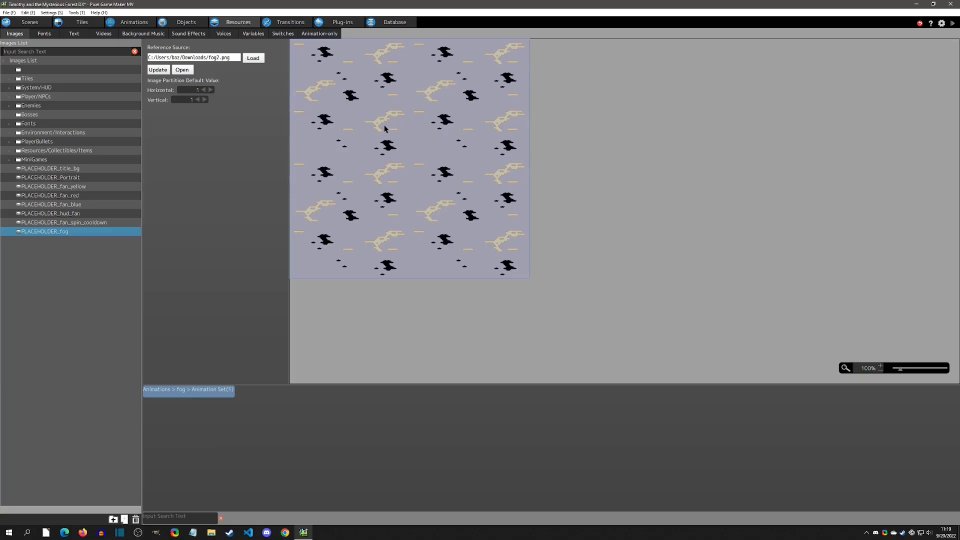
Examine the fog animation's origin, motion loop, and the frame count, interpolation and offset of both frames.
left_click(125, 22)
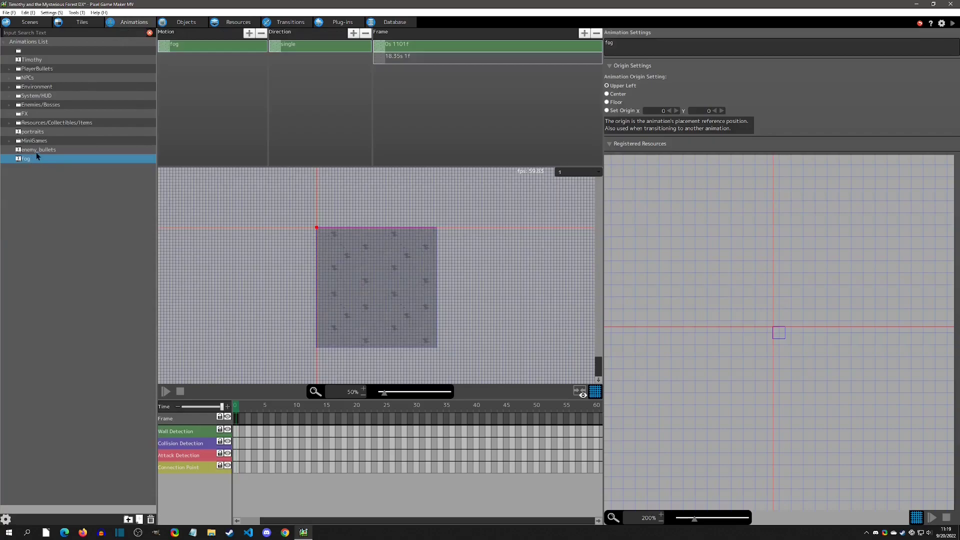
left_click(186, 50)
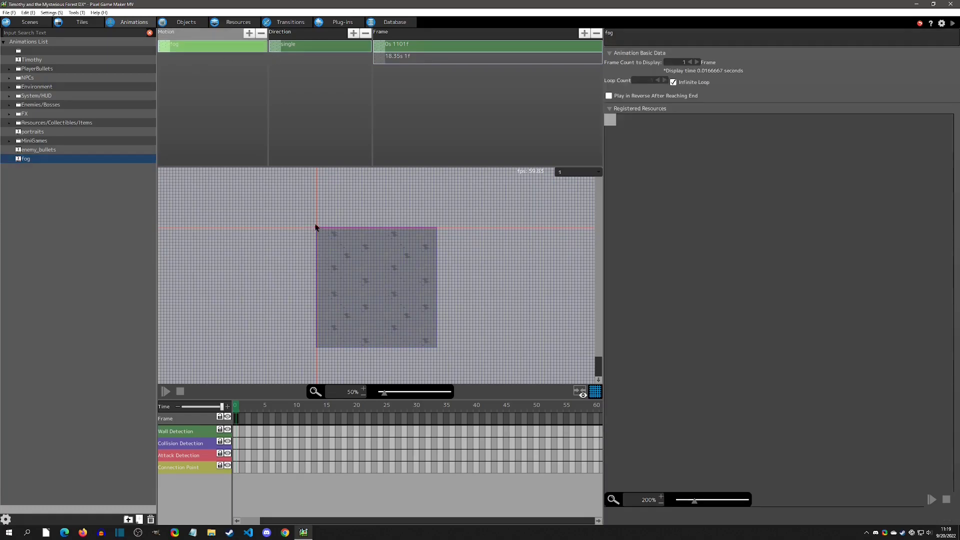
left_click(75, 162)
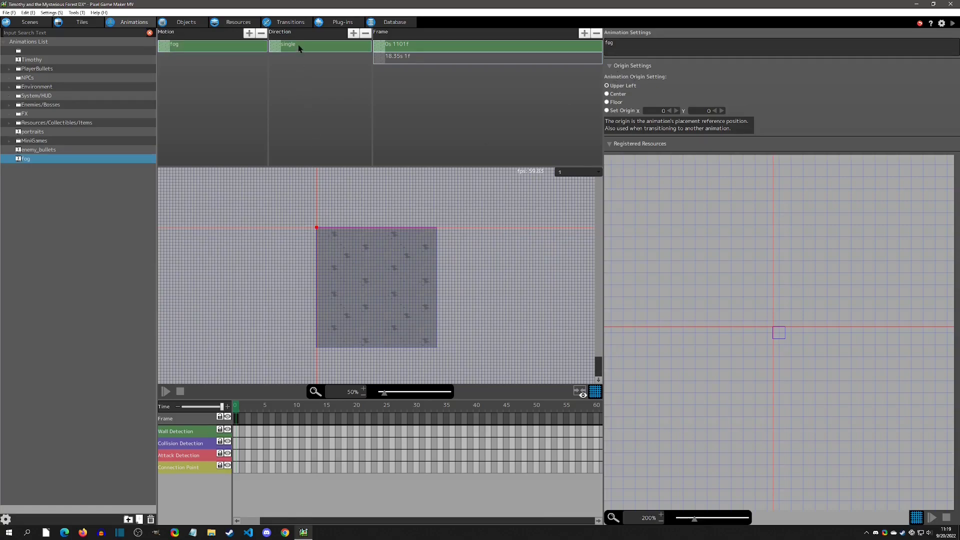
left_click(395, 45)
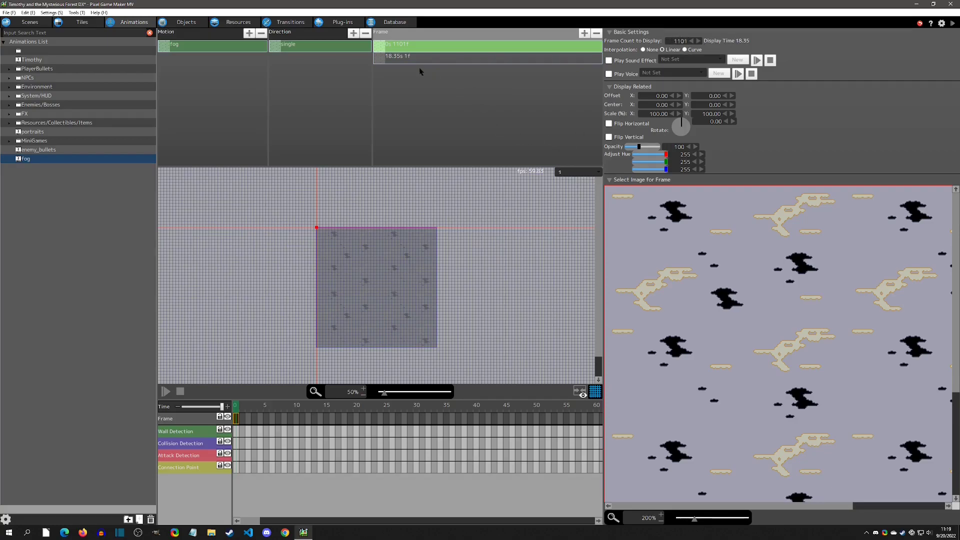
left_click(403, 57)
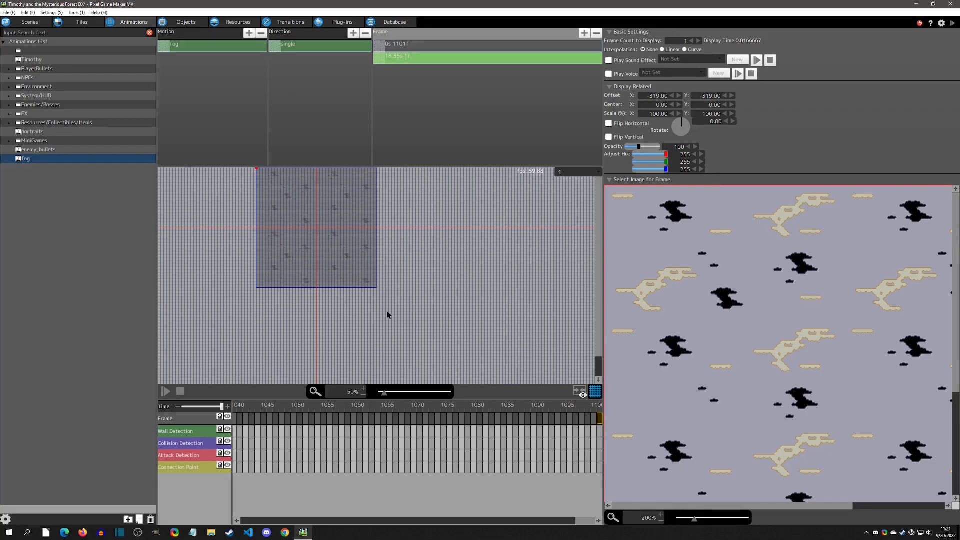
left_click(233, 48)
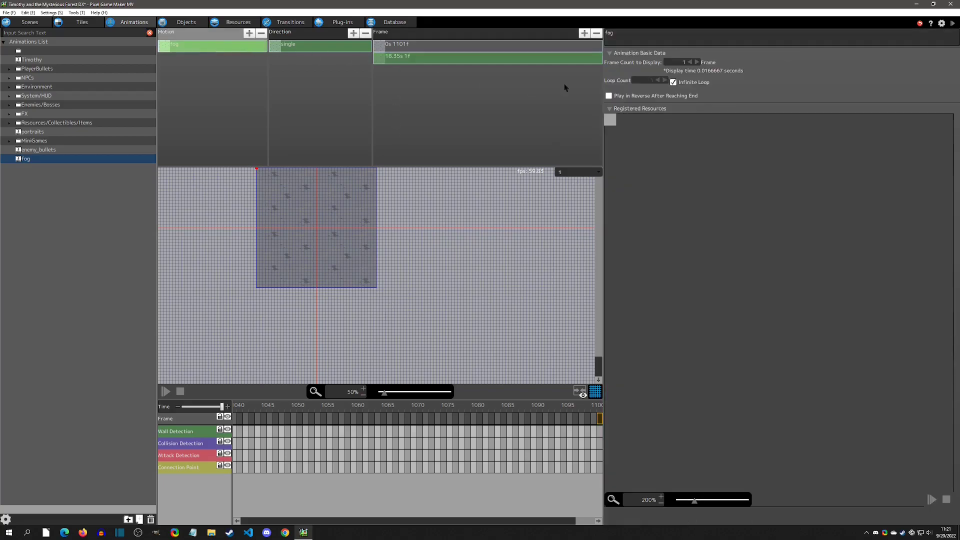
left_click(453, 58)
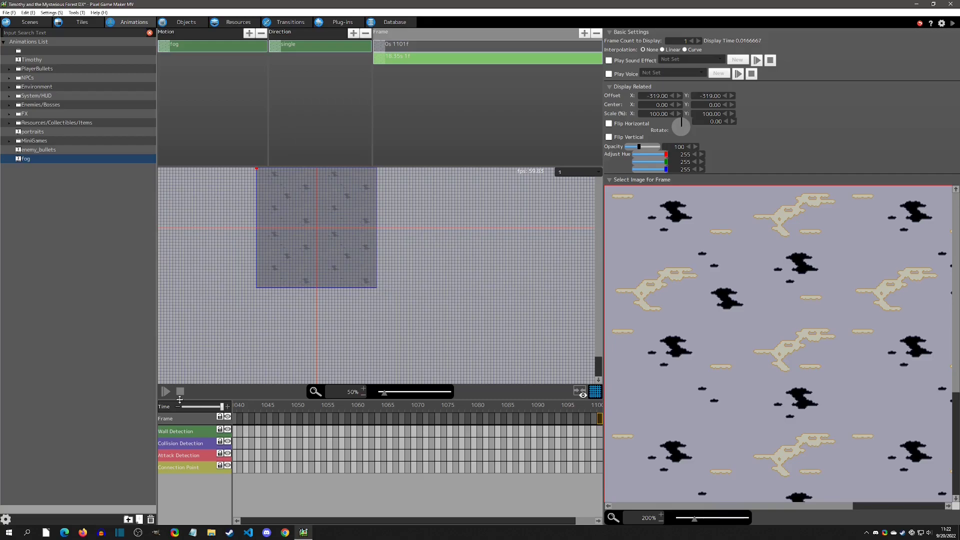
Play the fog animation preview and stop it.
left_click(165, 392)
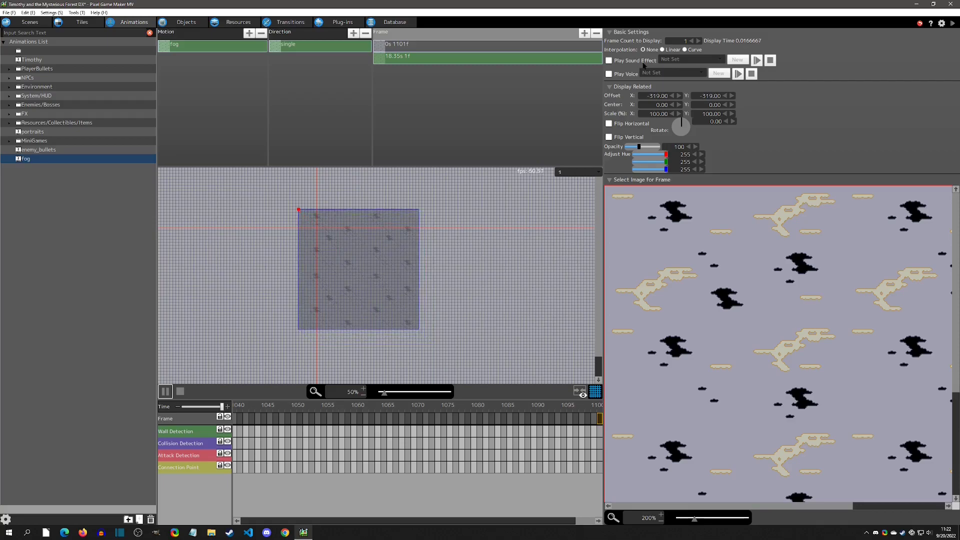
left_click(165, 391)
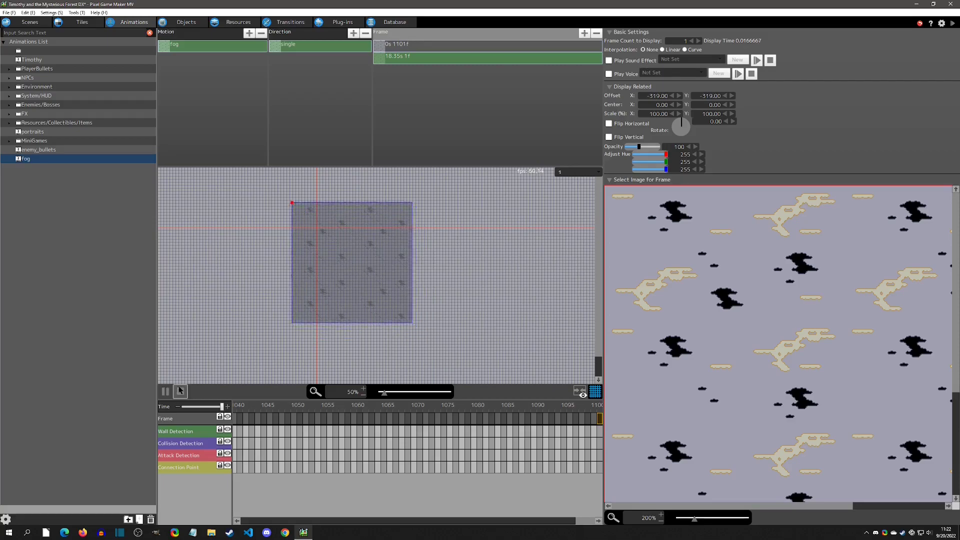
left_click(180, 392)
Try a display frame count of 60 on the first fog frame and preview the animation.
left_click(443, 47)
left_click_drag(674, 41, 697, 44)
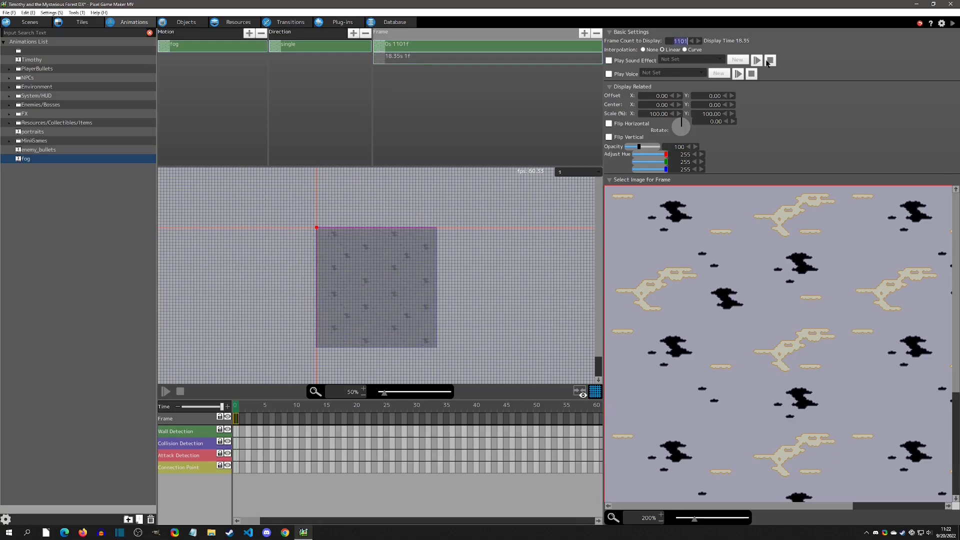
type("2")
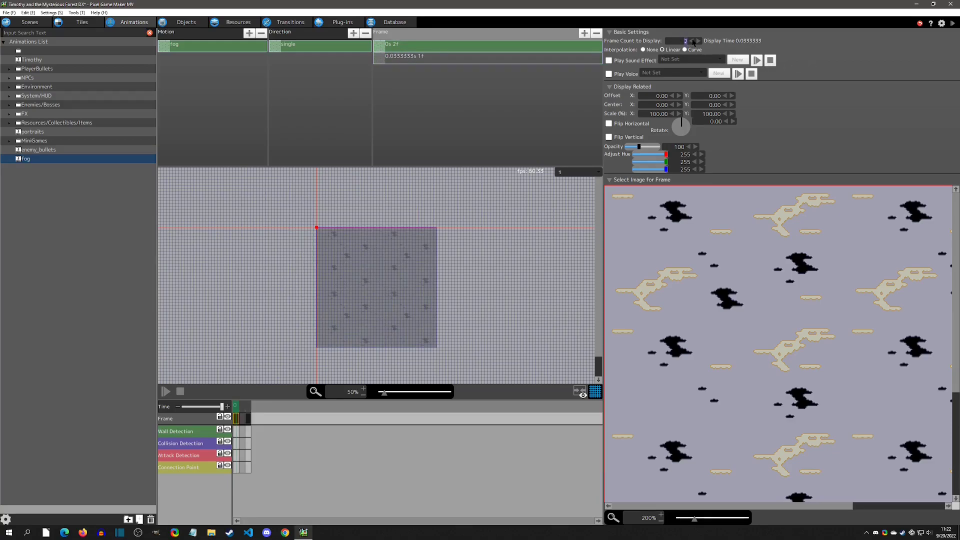
type("60")
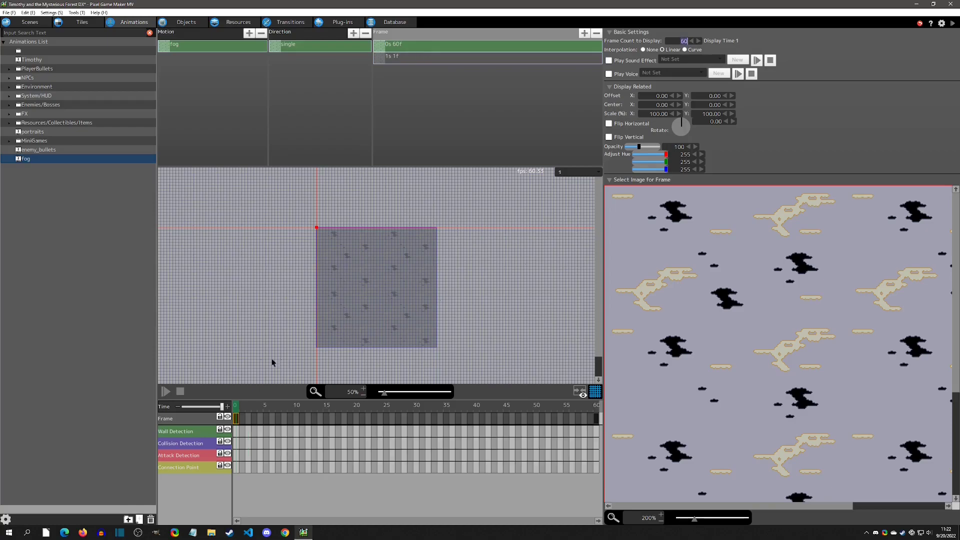
left_click(166, 390)
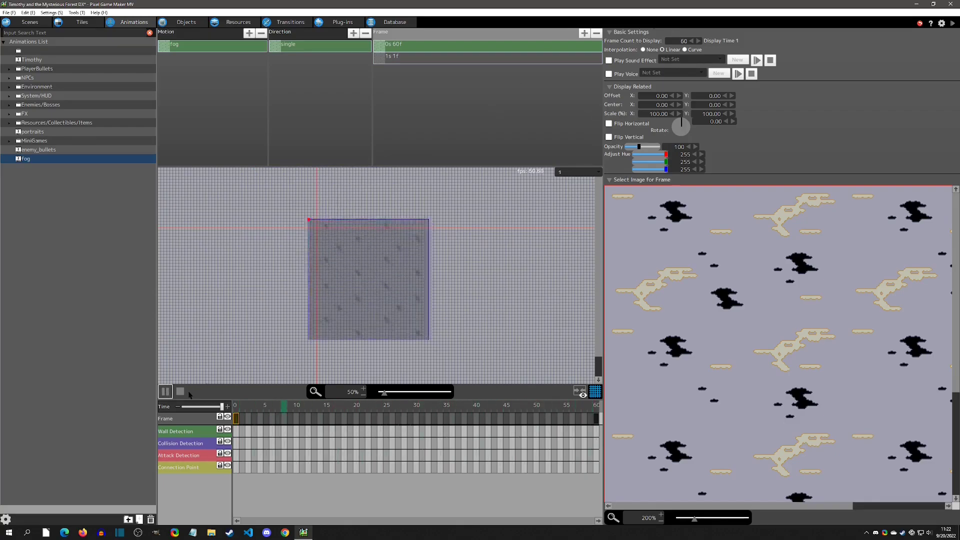
Set the first fog frame's display frame count to 1100.
double_click(682, 41)
type("1100")
key("Return")
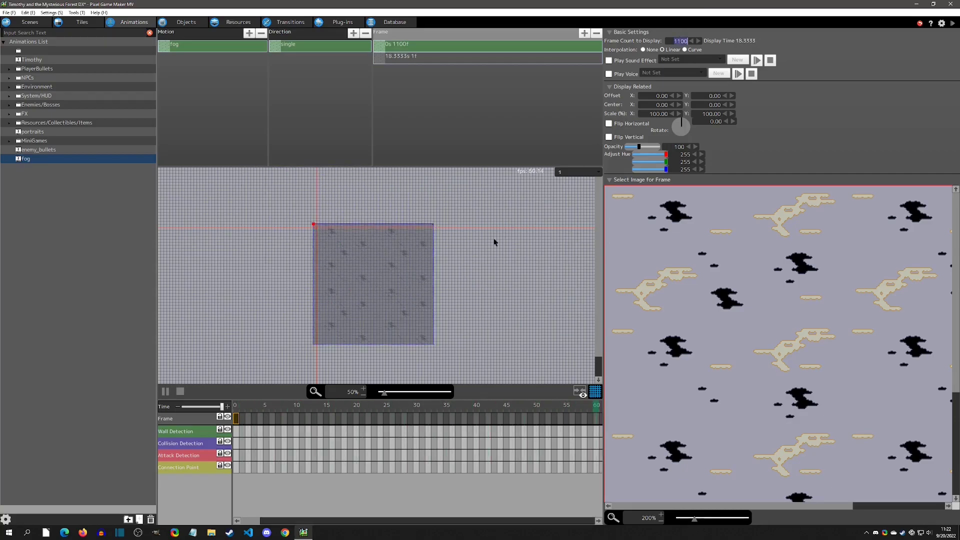
Compare the first and last fog frames, and preview the animation's movement.
left_click(433, 54)
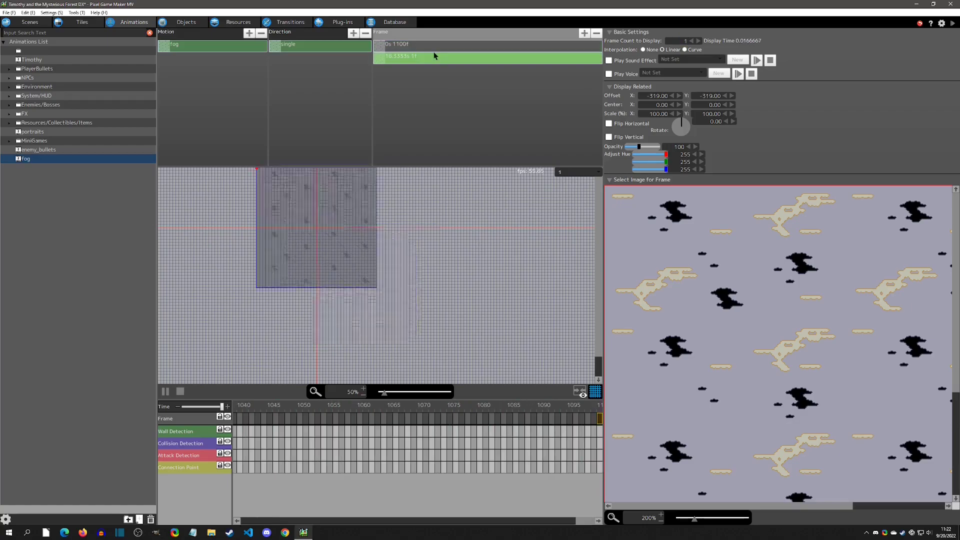
left_click(430, 46)
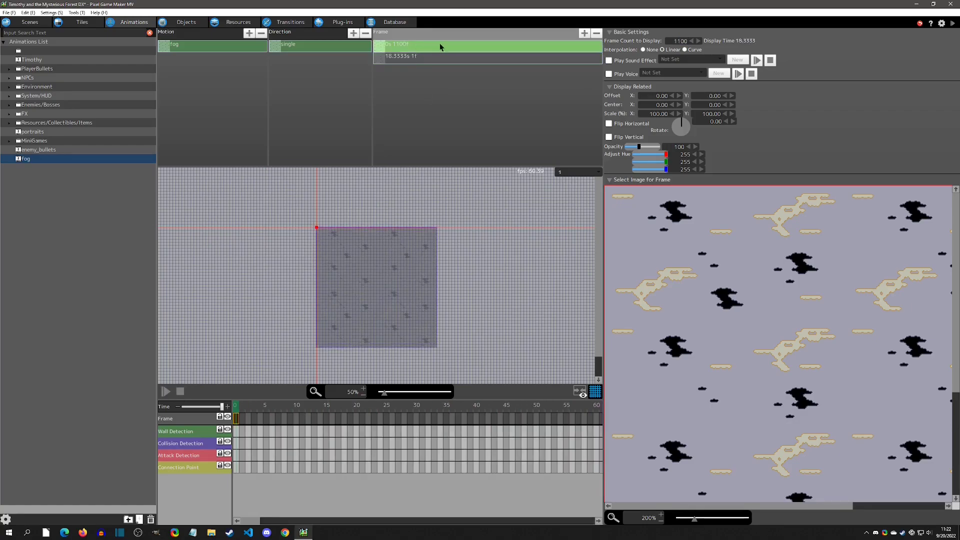
left_click(501, 57)
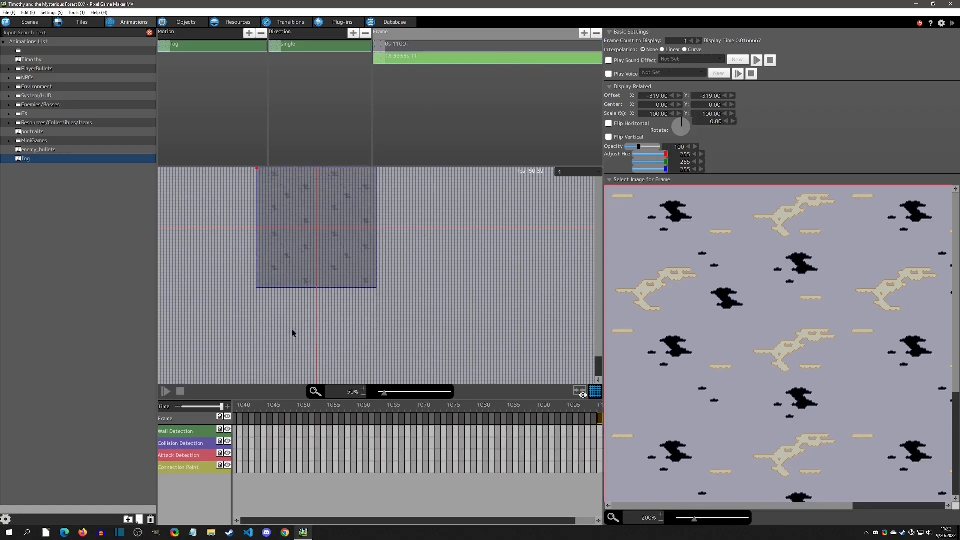
left_click(166, 393)
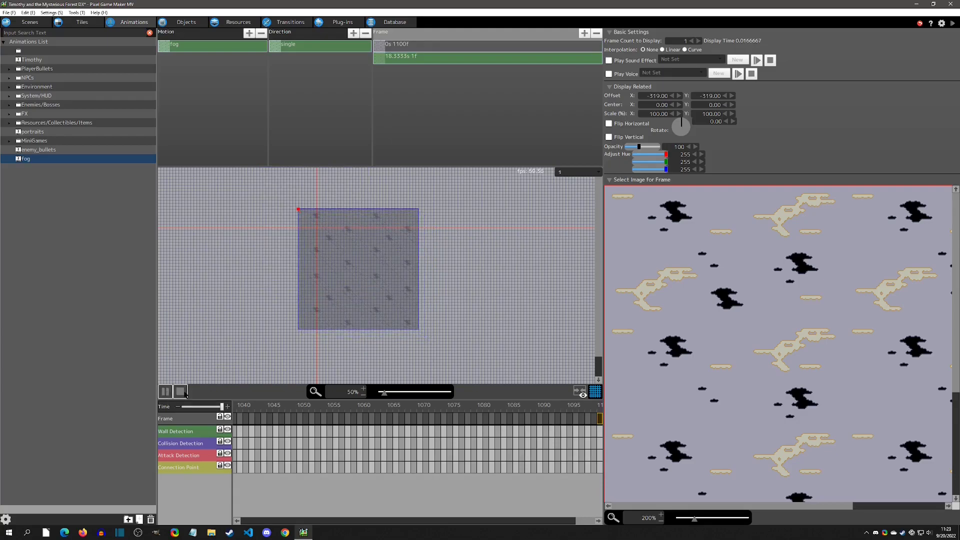
left_click(180, 392)
Review the fog action and the basic settings of the sys_scene_fog object in the System folder.
left_click(184, 22)
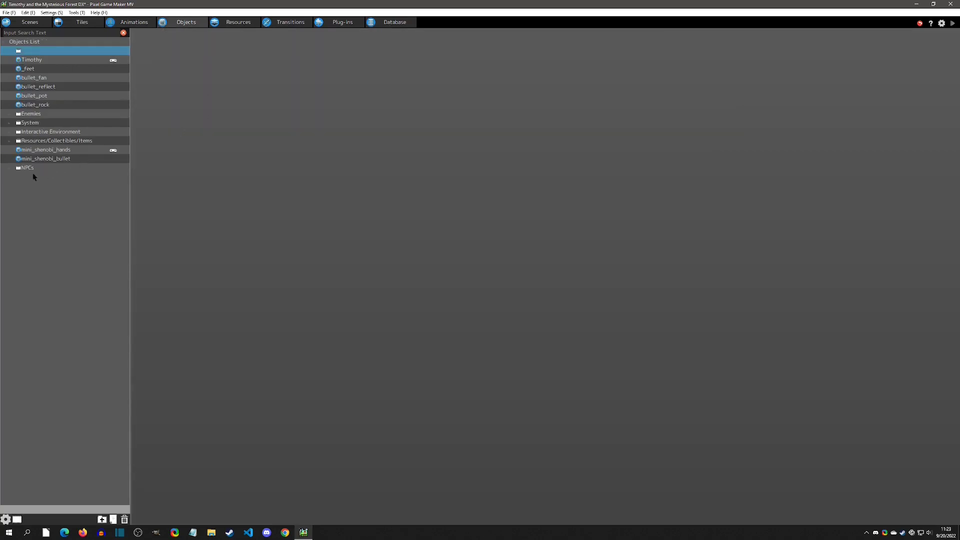
double_click(9, 124)
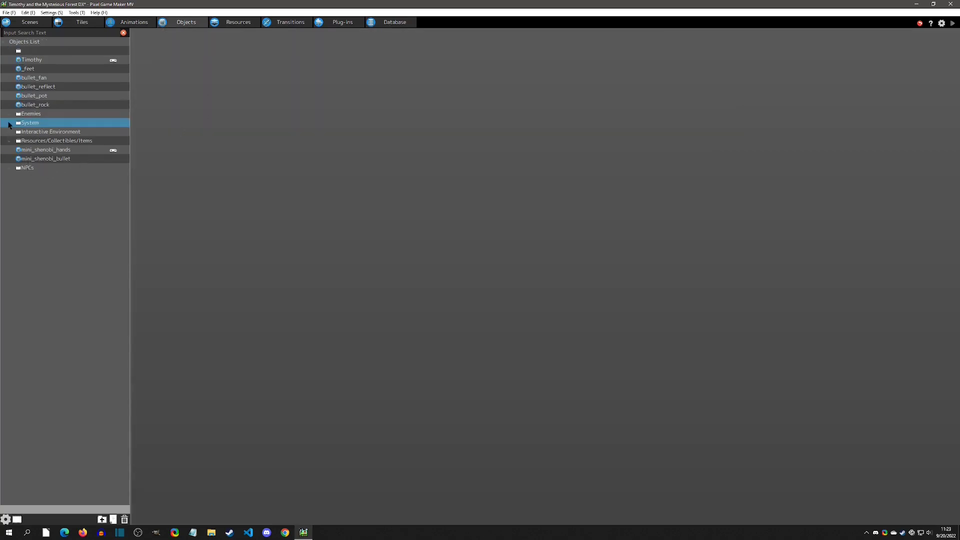
left_click(44, 168)
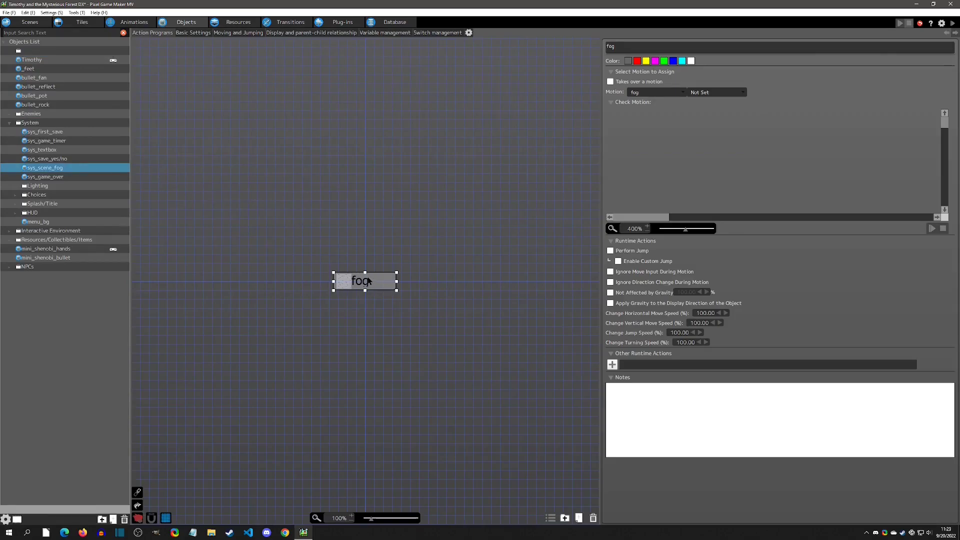
left_click(192, 33)
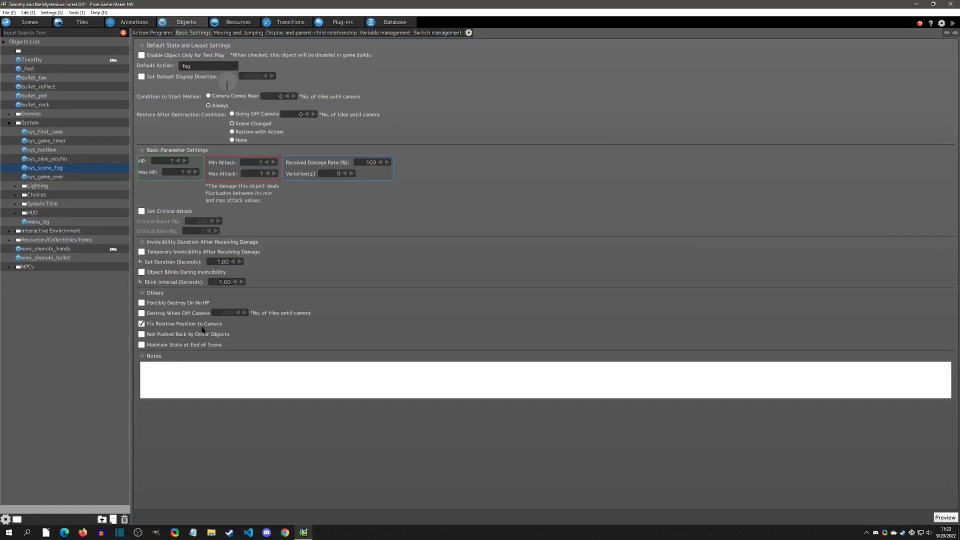
Place the sys_scene_fog object in the Wright shop exterior scene on the Overlay layer, at default position X 0, Y 0.
left_click(30, 22)
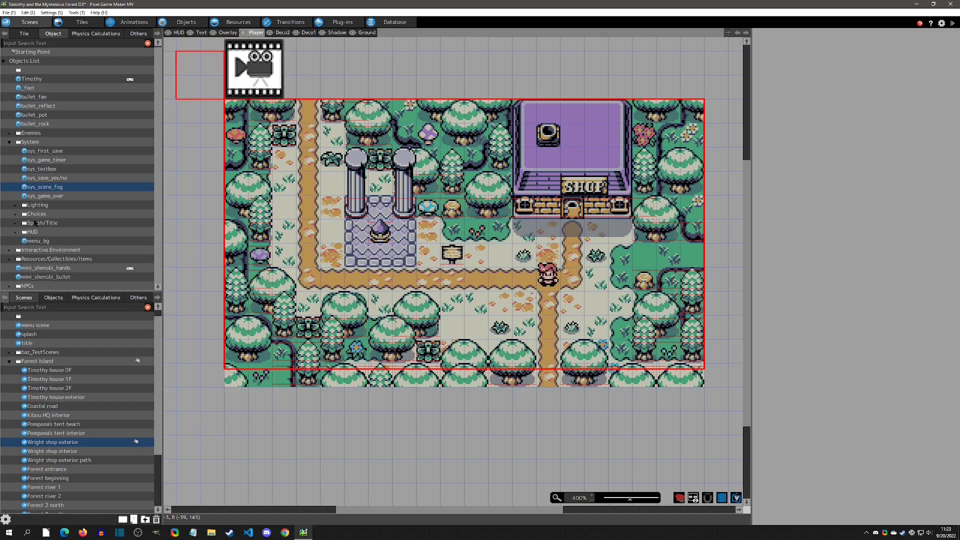
left_click_drag(45, 187, 202, 173)
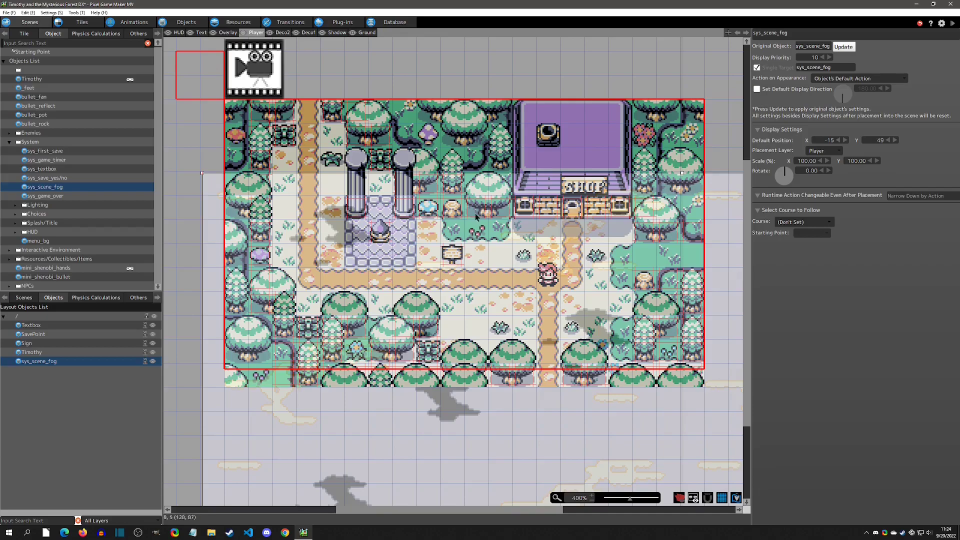
left_click(829, 151)
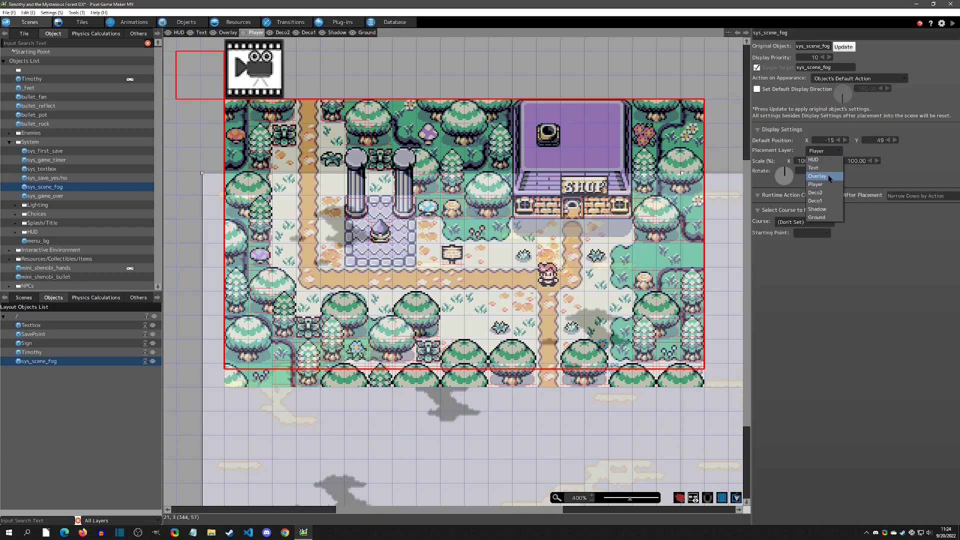
left_click(829, 175)
left_click(823, 153)
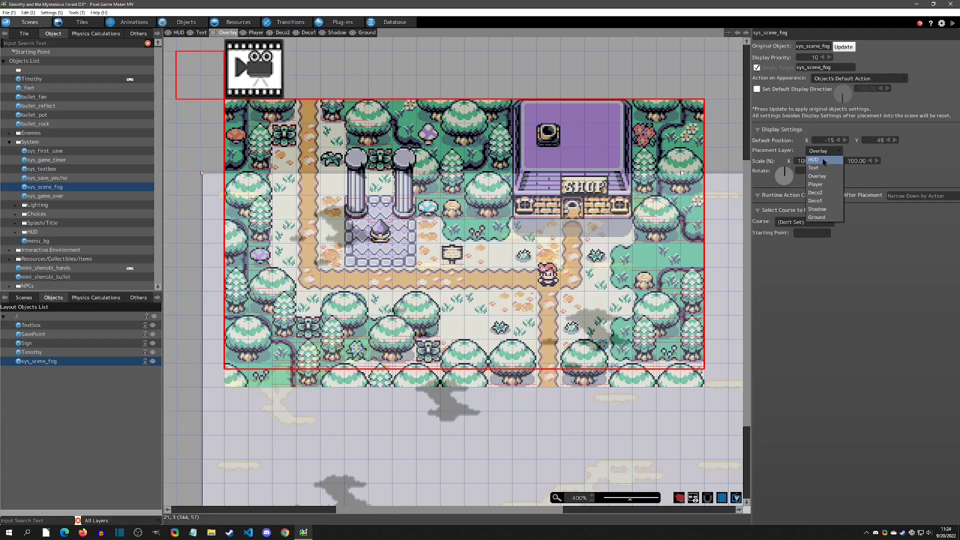
left_click(823, 176)
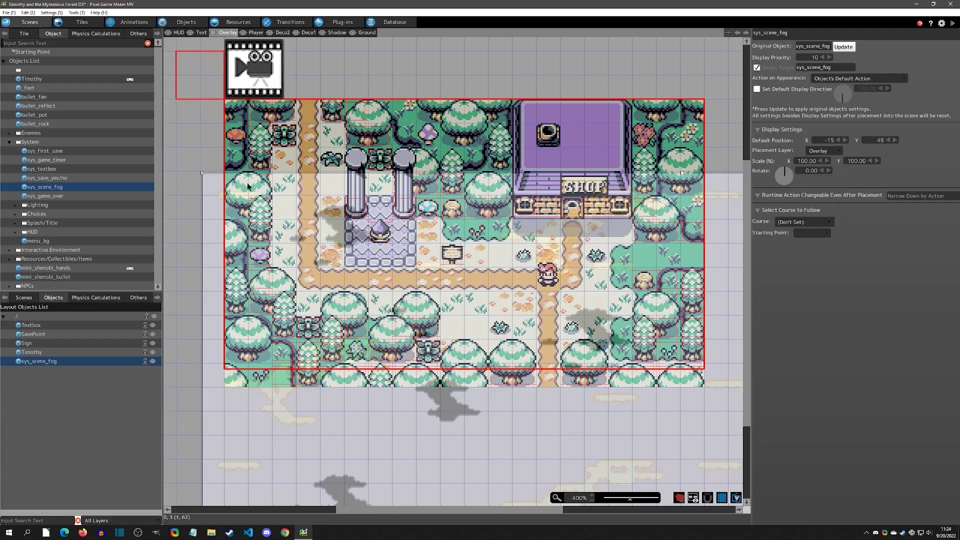
key("Tab")
type("0")
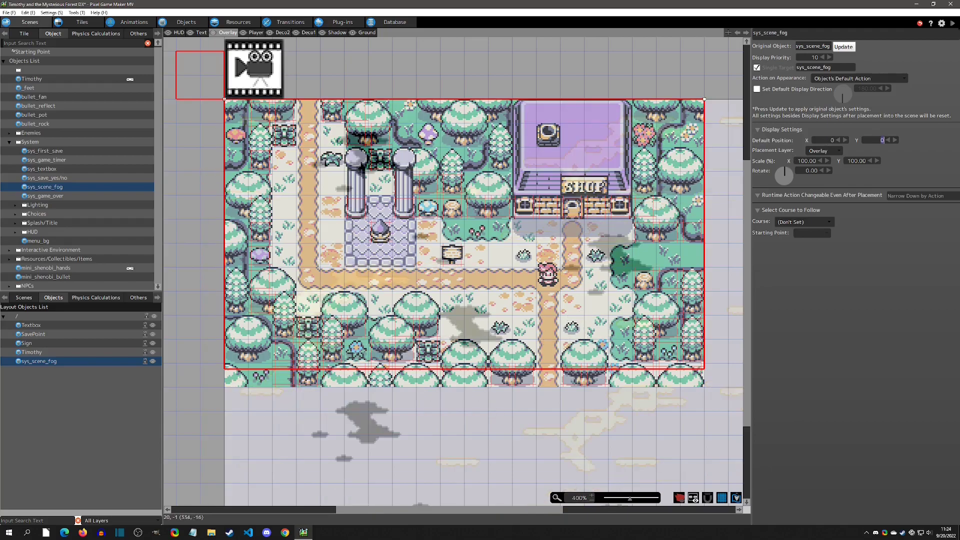
Test-play the game, walking from the Wright shop exterior to the beach scene to check the fog in both.
left_click(954, 25)
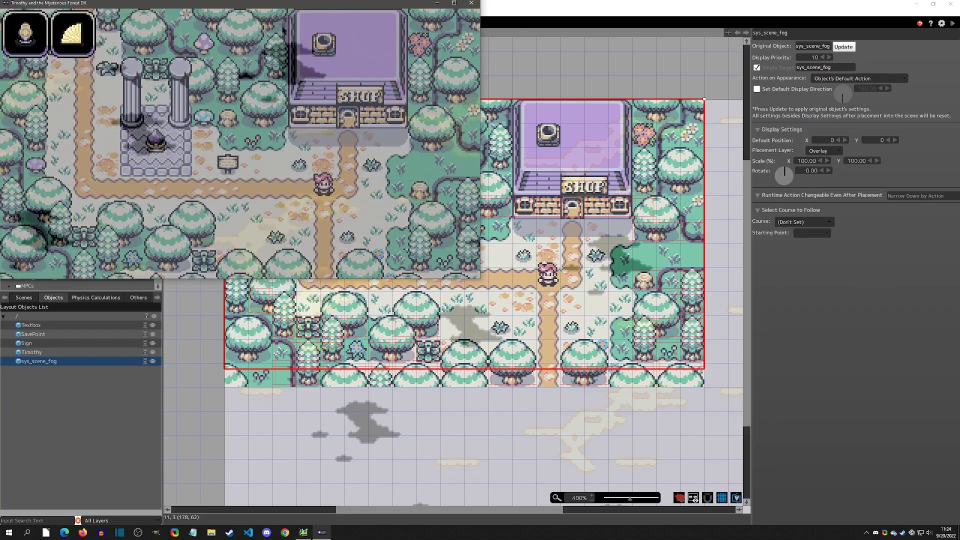
key("Down")
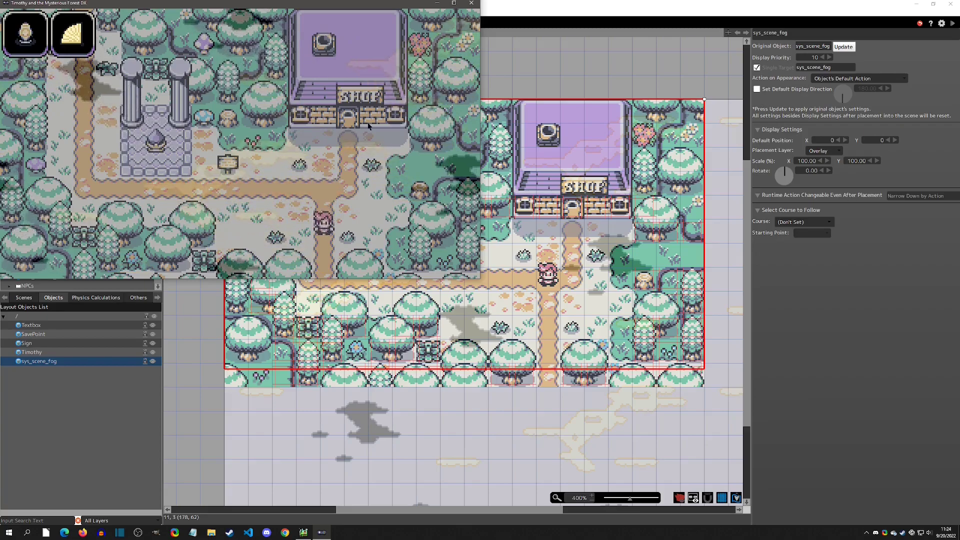
key("Left")
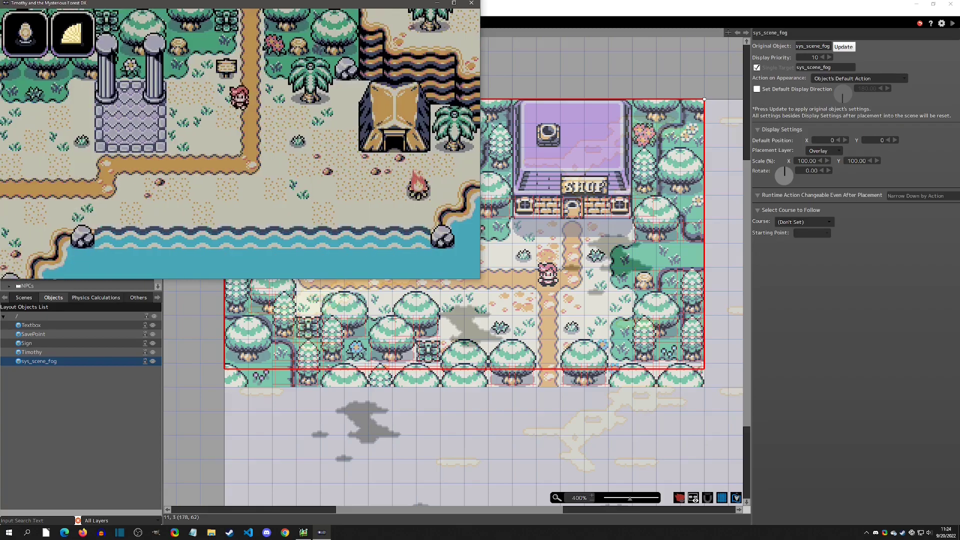
key("Left")
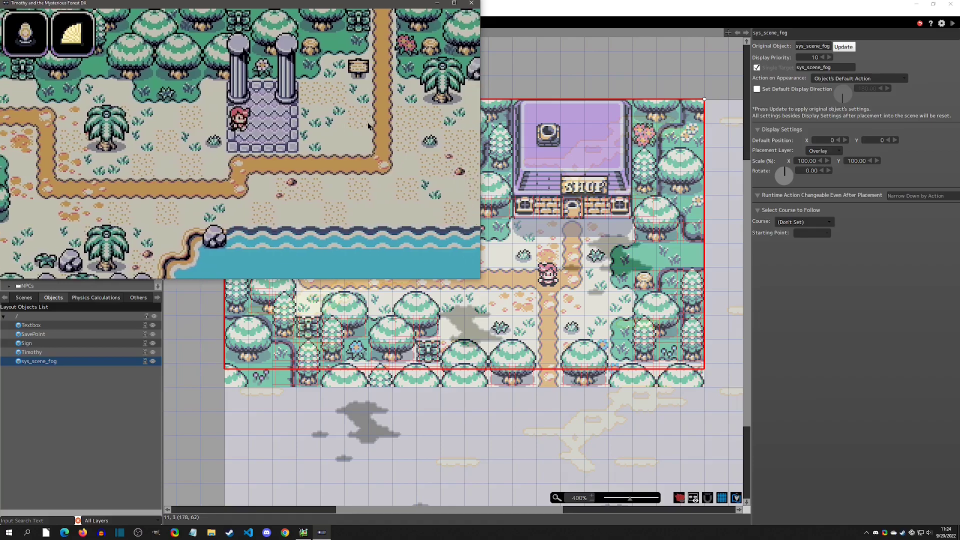
key("Right")
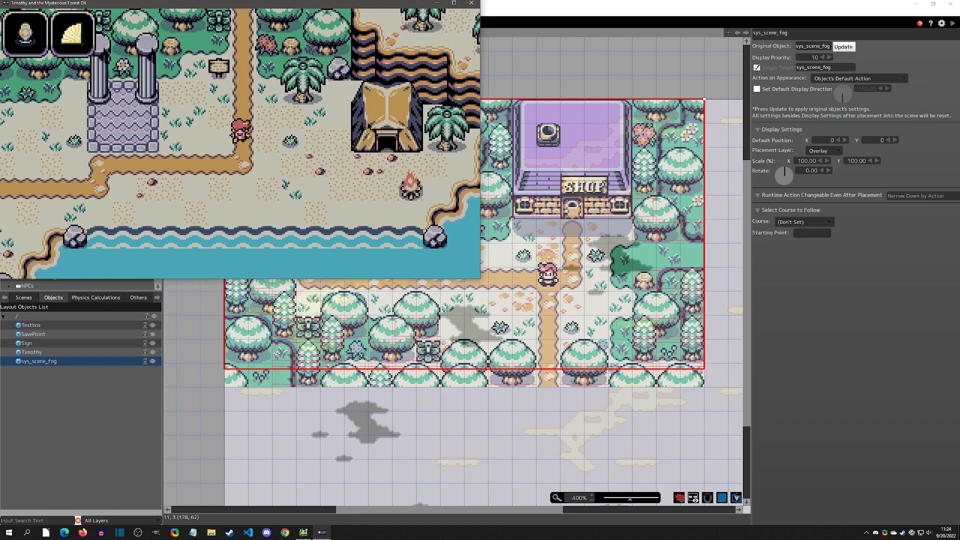
left_click(472, 3)
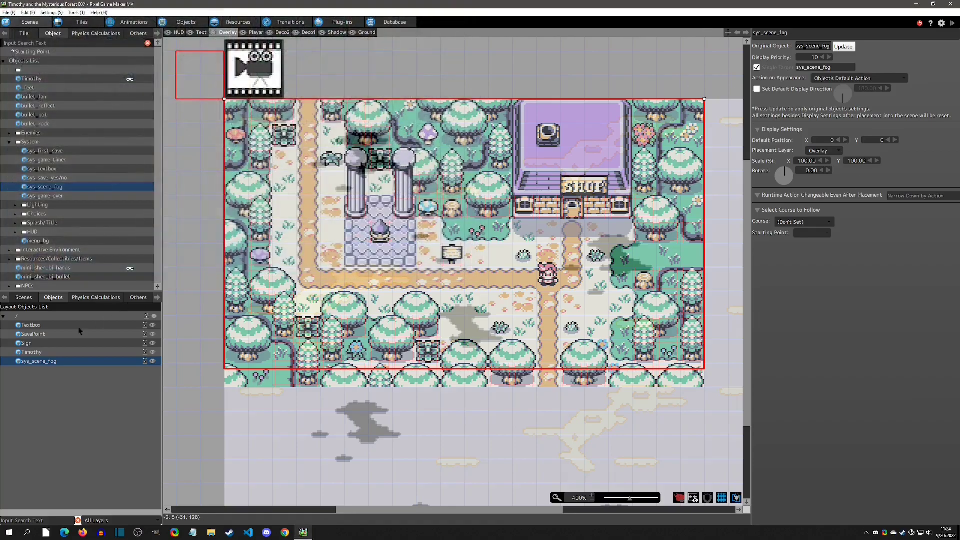
Open the Pompona's tent beach scene and place the sys_scene_fog object over its map.
left_click(34, 298)
left_click(69, 433)
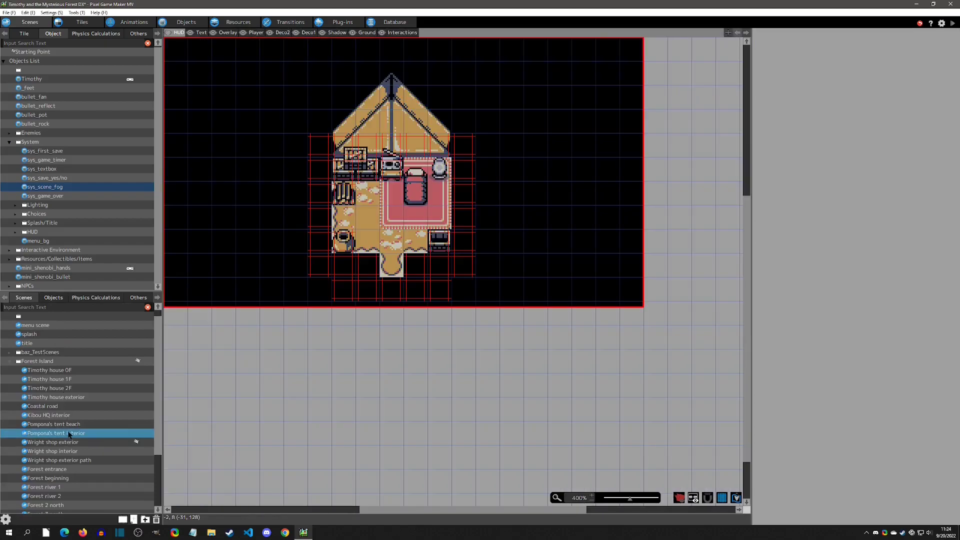
left_click(70, 424)
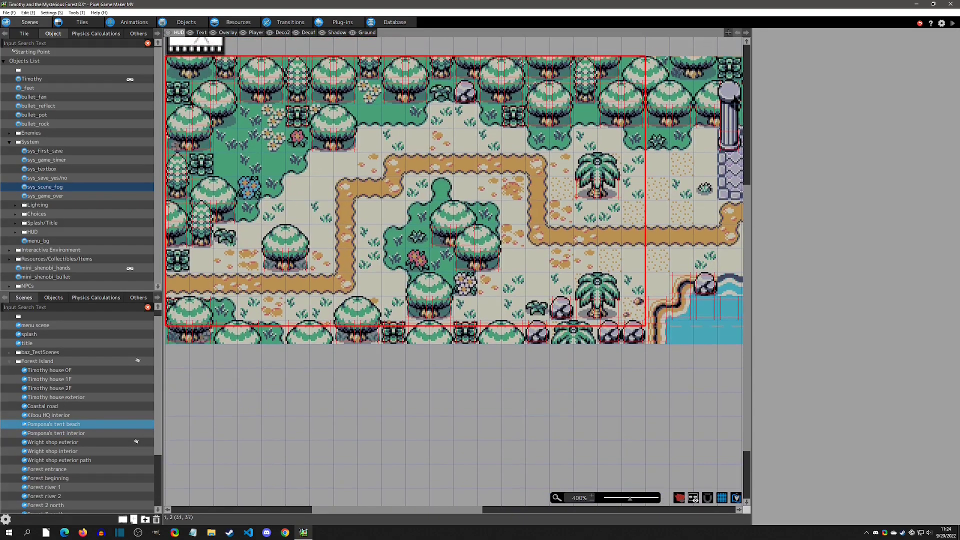
left_click_drag(46, 188, 374, 193)
scroll(438, 163, "down", 1)
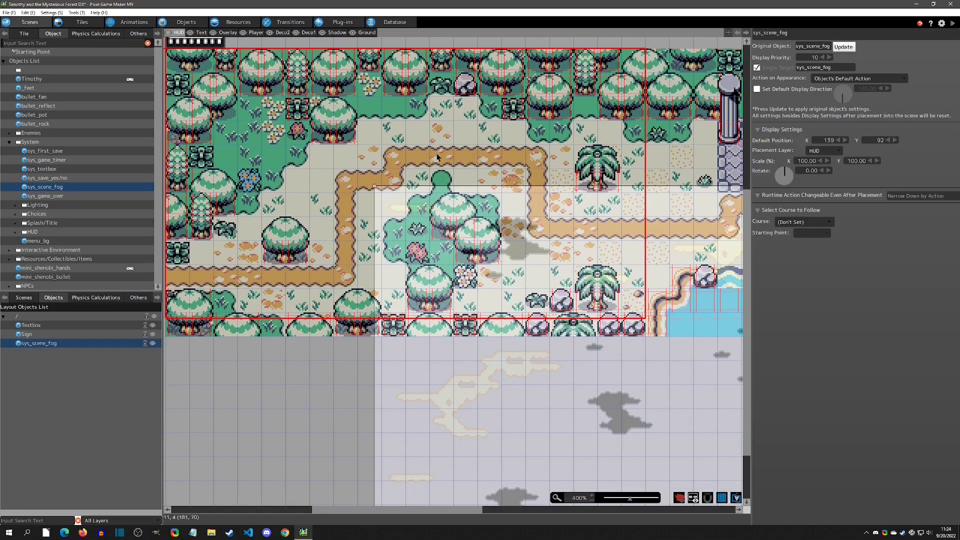
scroll(473, 140, "down", 2, "ctrl")
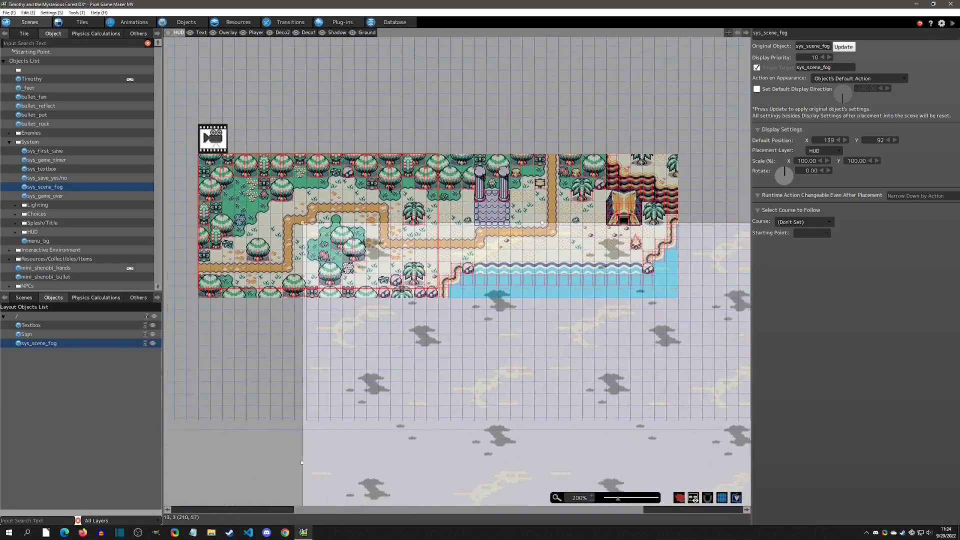
left_click_drag(388, 239, 289, 178)
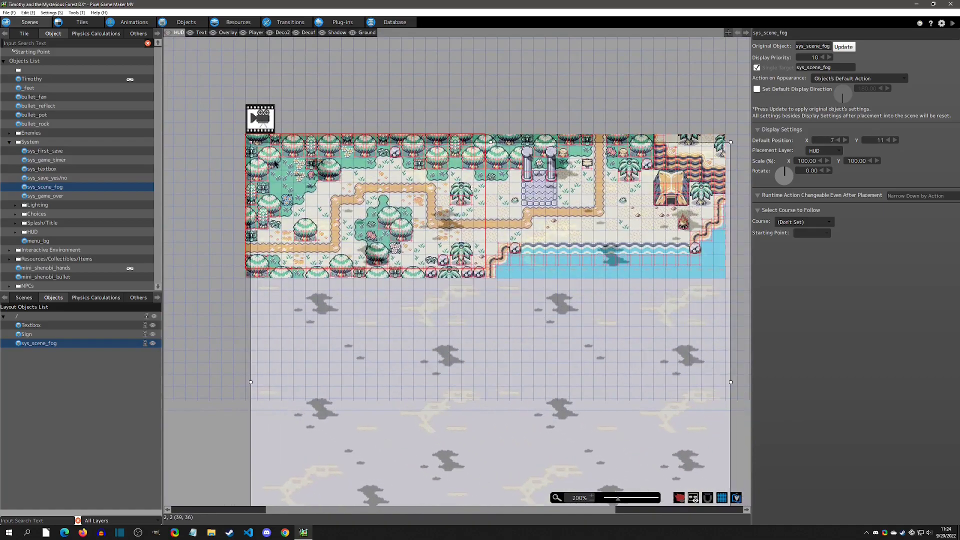
Set the beach scene fog's default position to X 0, Y 0 and its placement layer to Overlay.
key("Tab")
type("0")
left_click(838, 151)
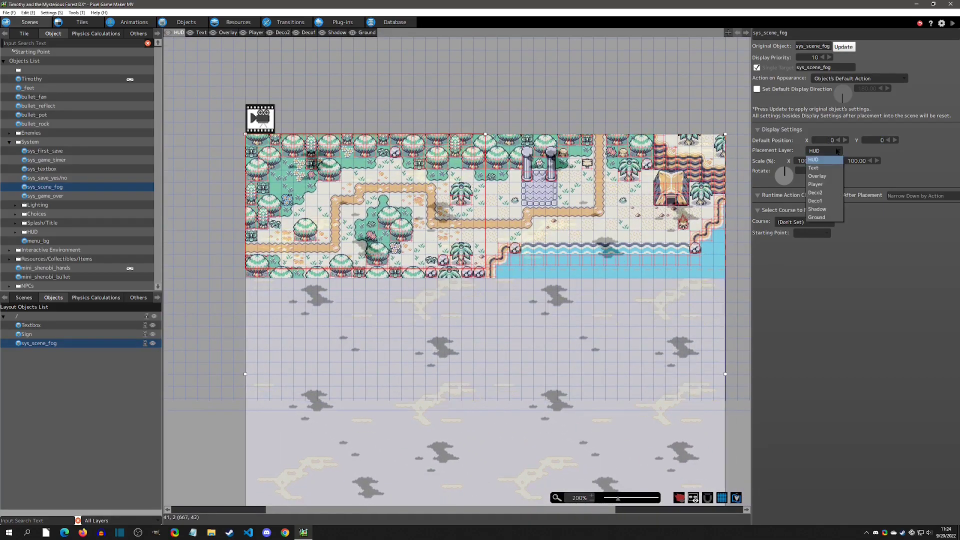
left_click(820, 183)
scroll(239, 159, "up", 2)
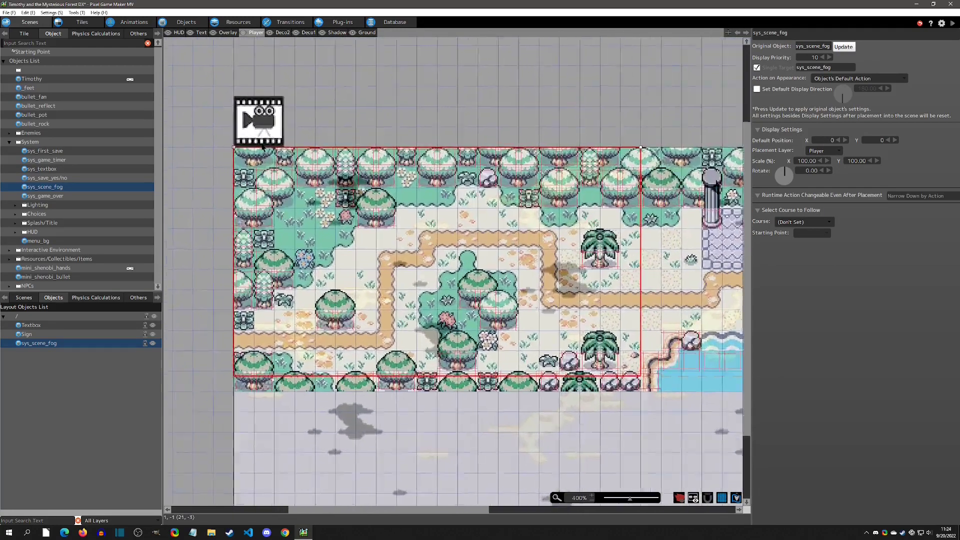
left_click(824, 150)
left_click(822, 176)
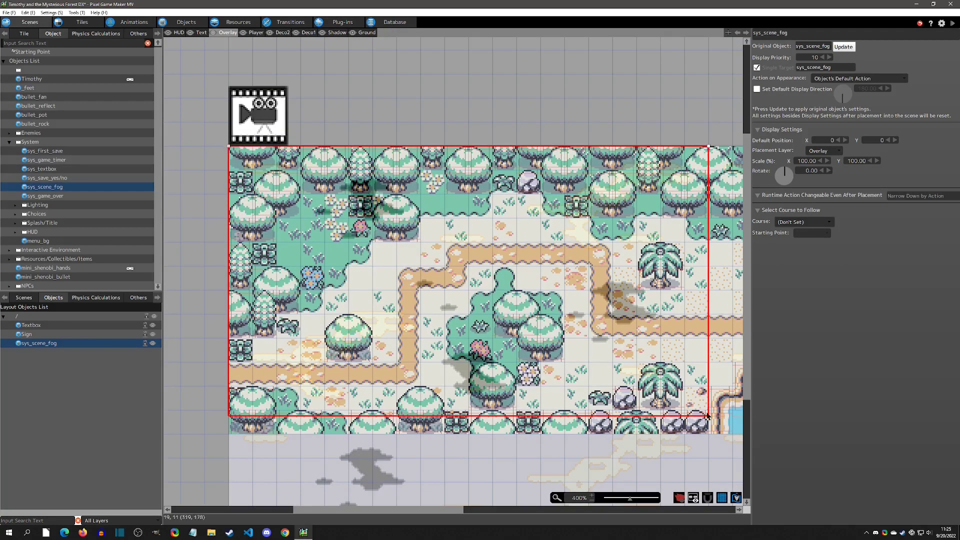
Set the beach scene camera's default X coordinate to 320.
middle_click_drag(667, 304, 370, 268)
middle_click_drag(708, 255, 463, 280)
middle_click_drag(362, 232, 457, 222)
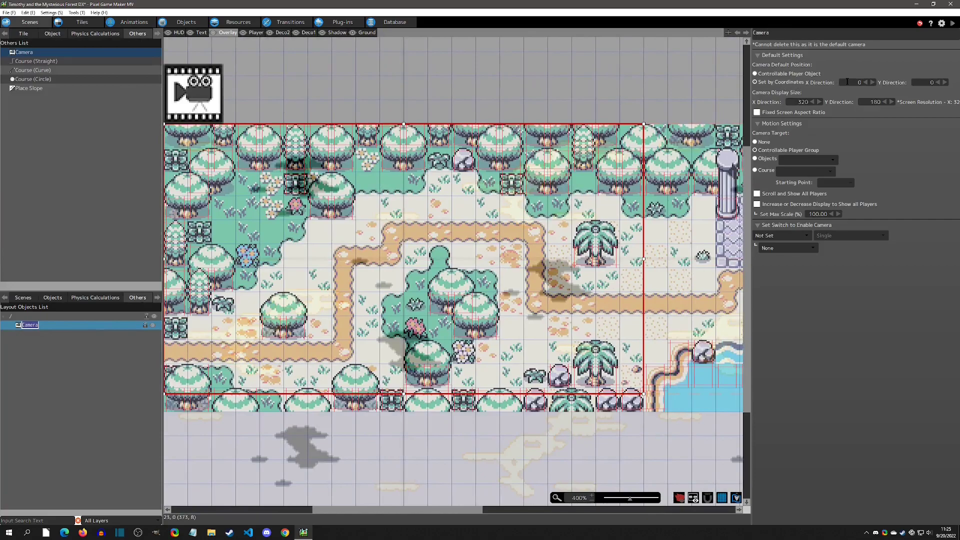
left_click(848, 83)
double_click(849, 83)
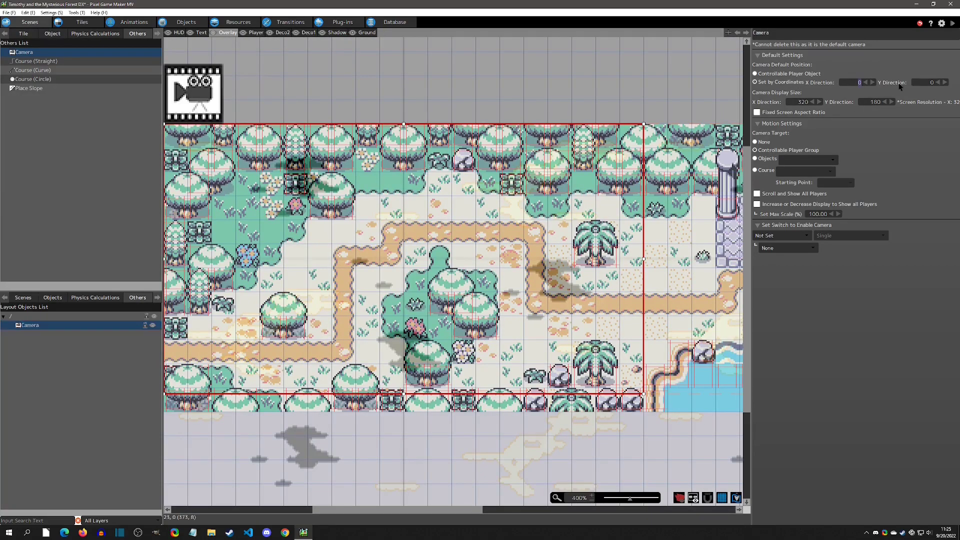
type("320")
key("Return")
scroll(628, 162, "down", 3)
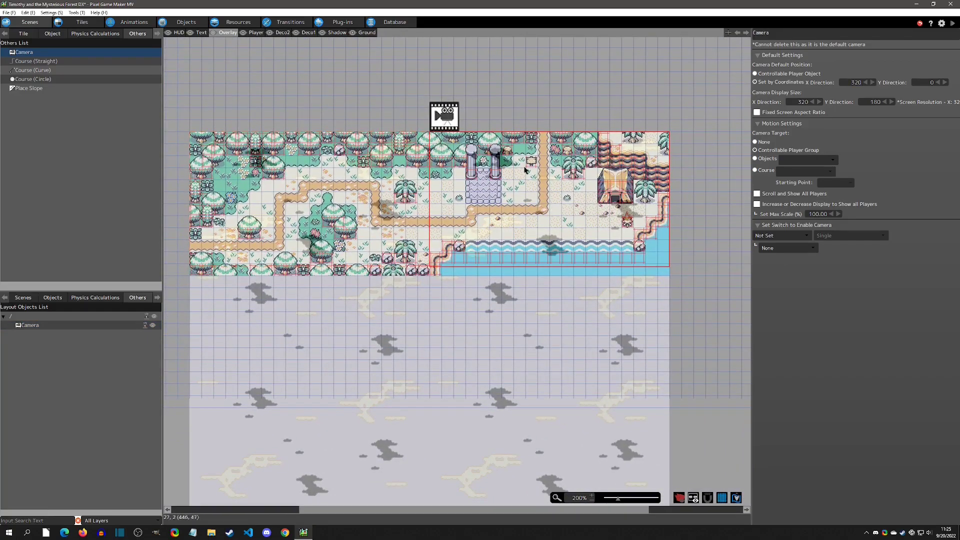
Test-play the game and walk into the beach scene to check how its fog displays.
left_click(953, 23)
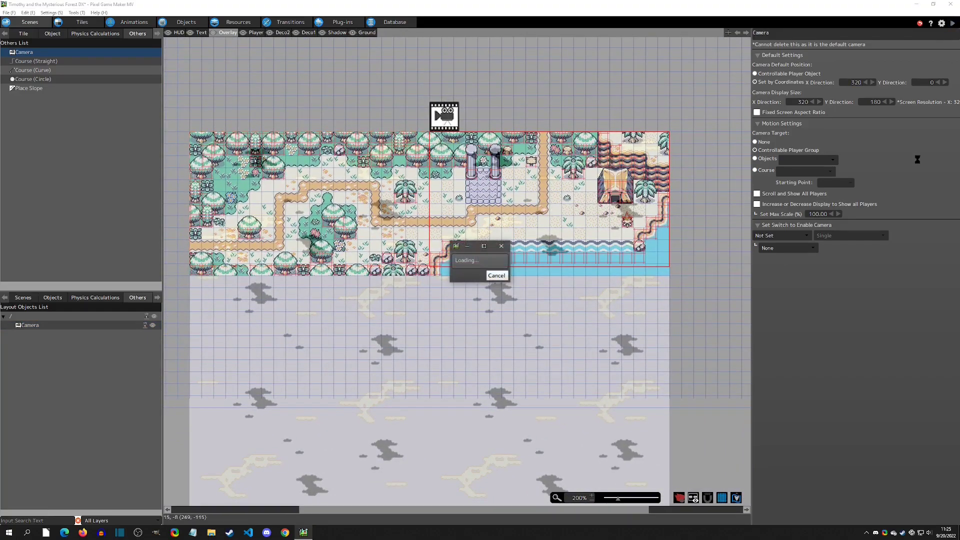
key("Down")
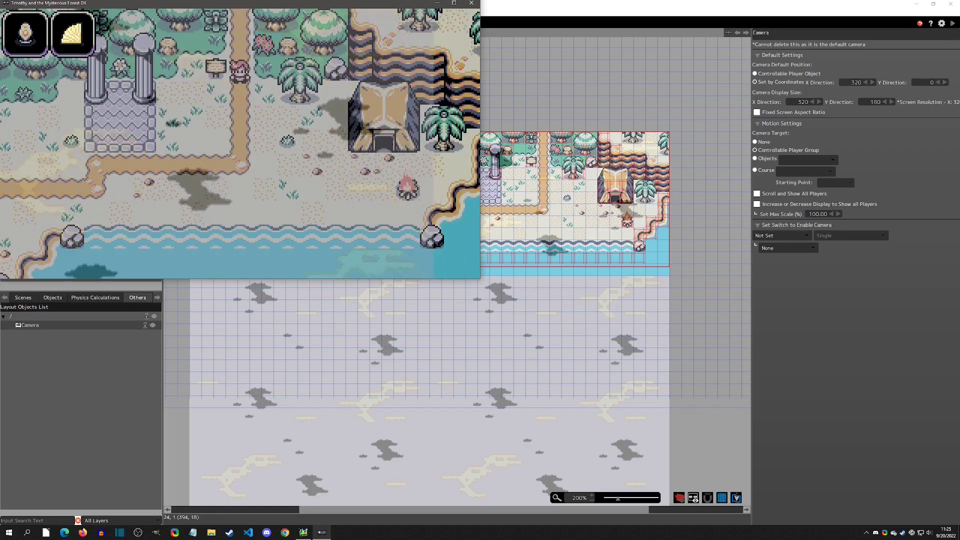
left_click(471, 3)
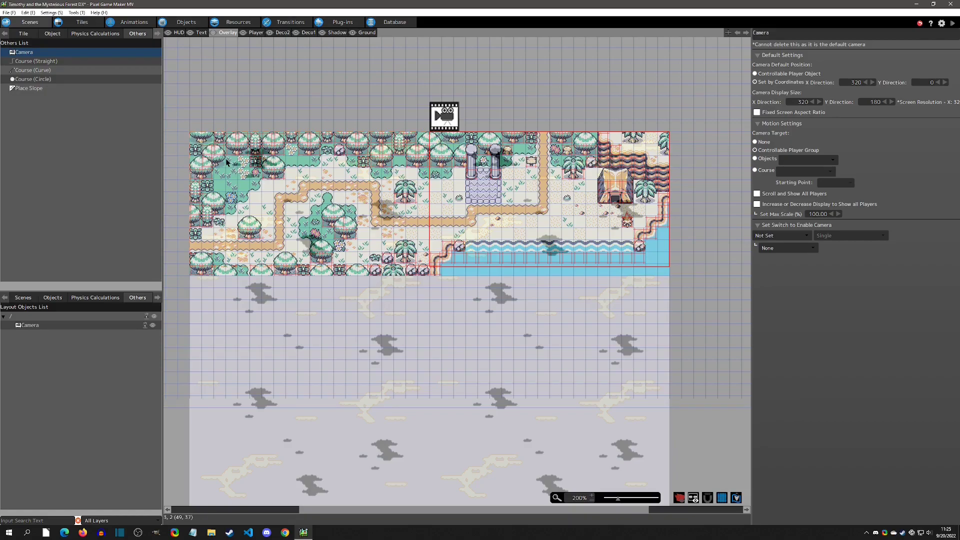
Move the beach scene's fog object to X 320, Y 0, aligned with the camera's corner, and test-play the scene.
left_click(52, 299)
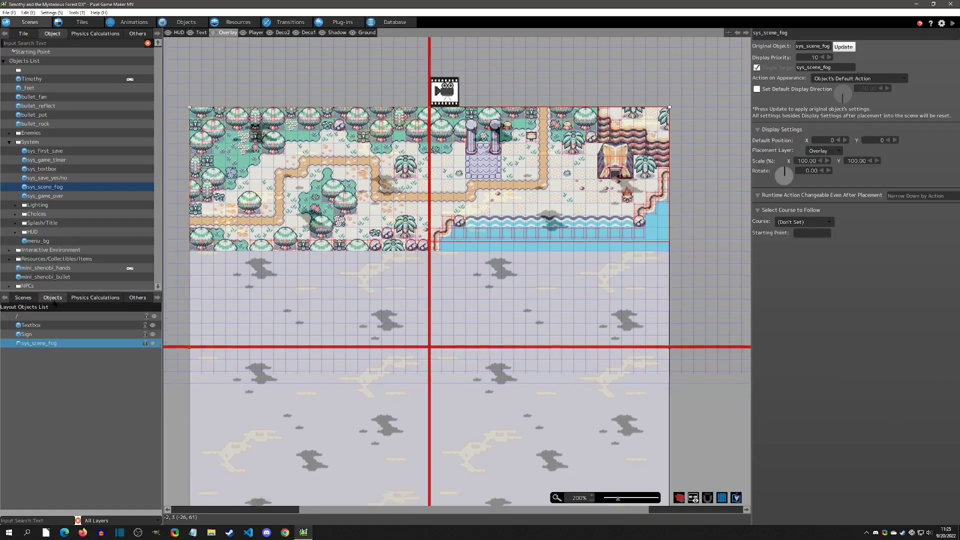
left_click_drag(268, 95, 505, 100)
middle_click_drag(494, 123, 459, 269)
scroll(425, 168, "up", 10)
left_click_drag(287, 305, 343, 281)
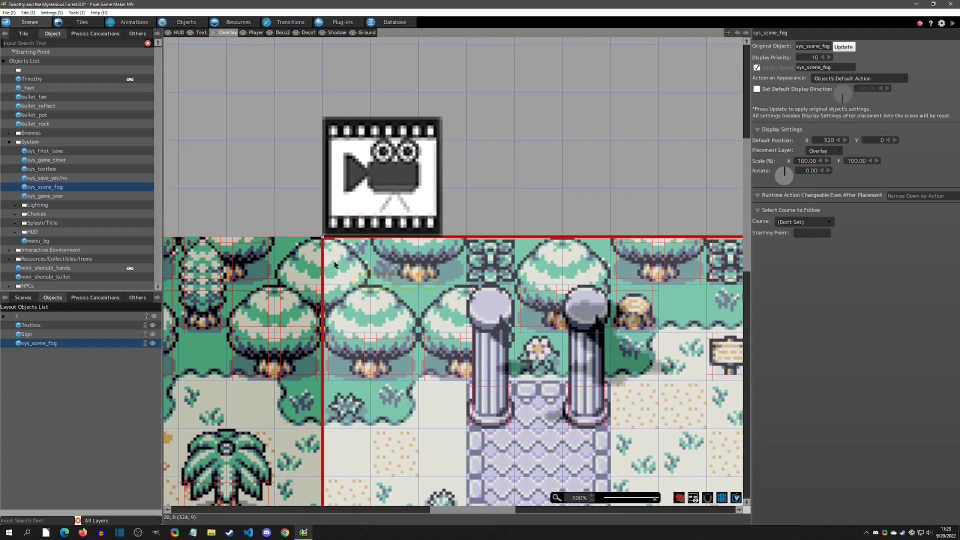
scroll(336, 265, "down", 4)
scroll(351, 283, "down", 2)
left_click(952, 23)
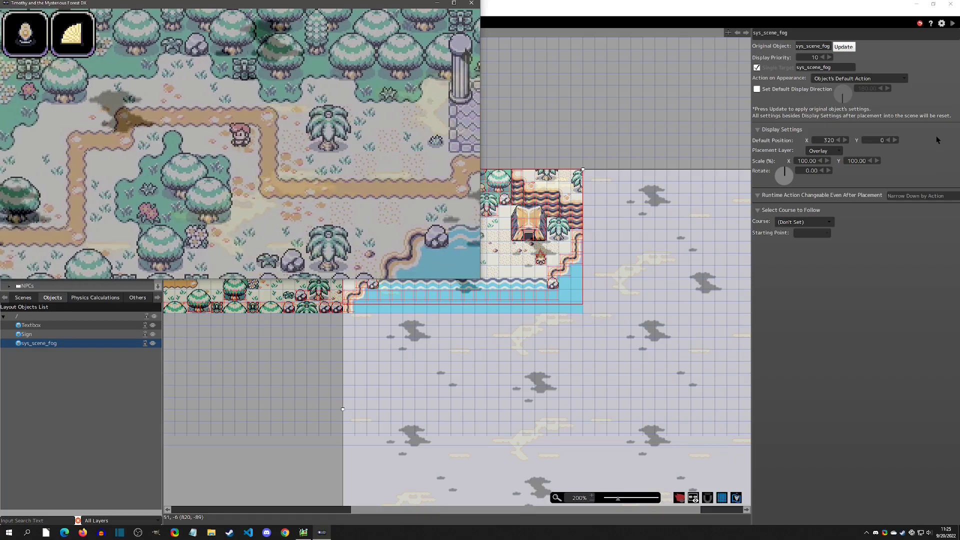
left_click(471, 3)
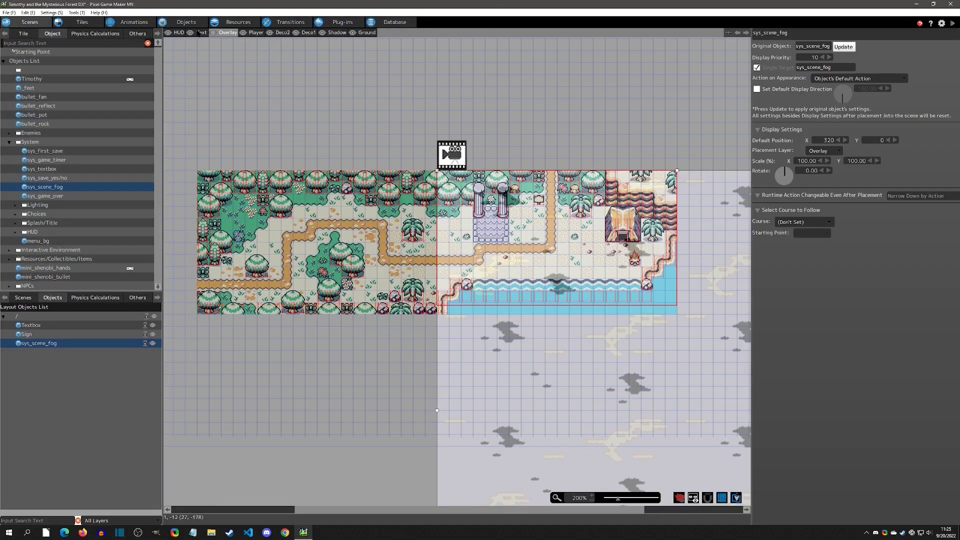
Set the first fog animation frame's display frame count to 60.
left_click(186, 22)
left_click(134, 22)
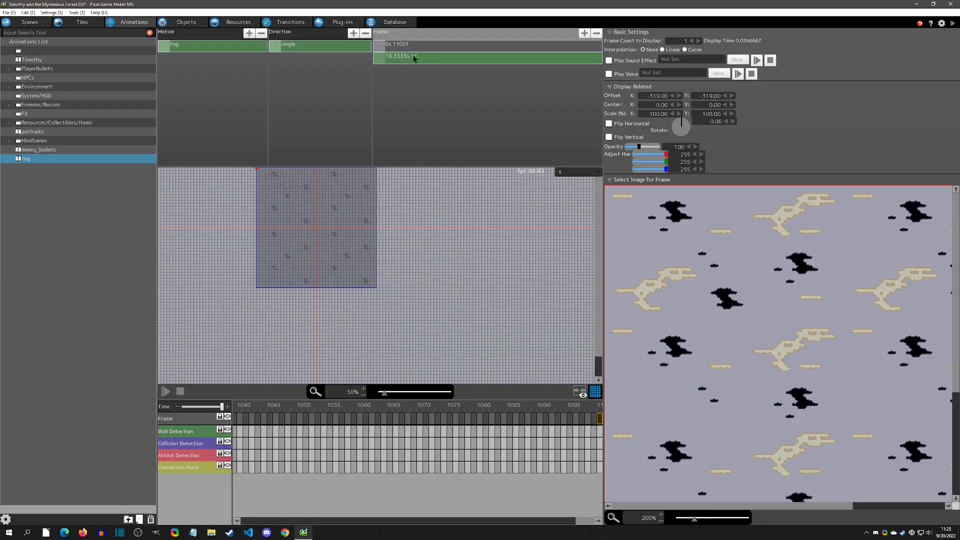
left_click(575, 46)
double_click(680, 40)
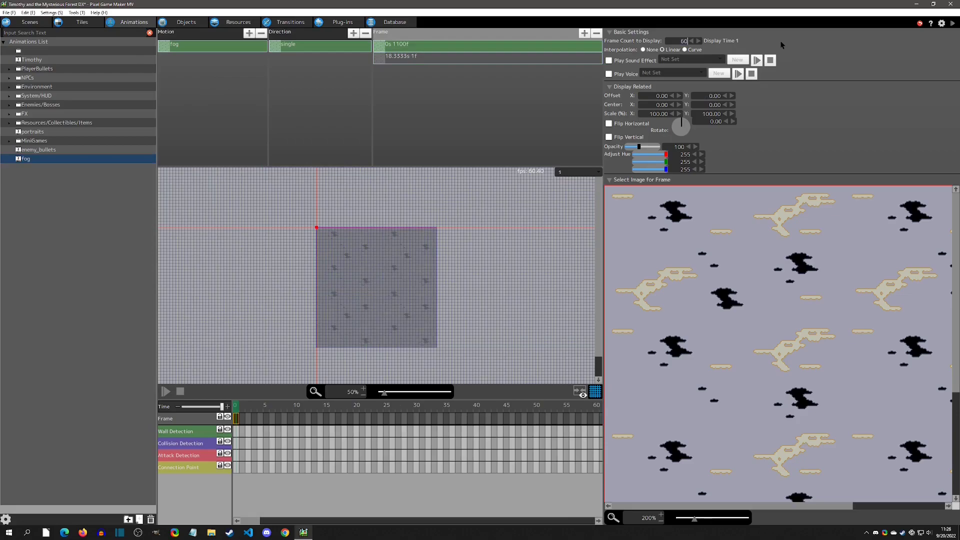
type("60")
key("Return")
Test-play the game, walking between the shop and beach scenes to check the fog's scrolling speed and position.
left_click(954, 24)
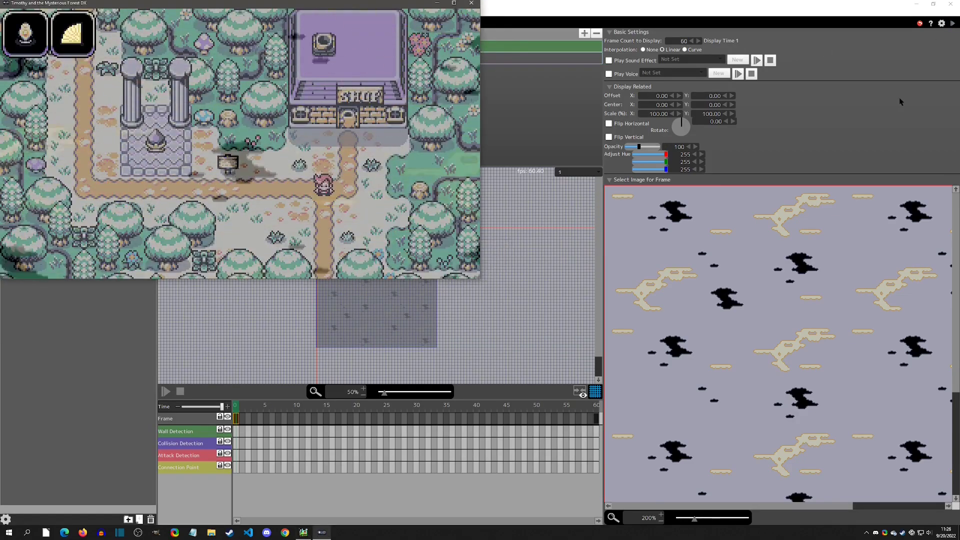
key("Left")
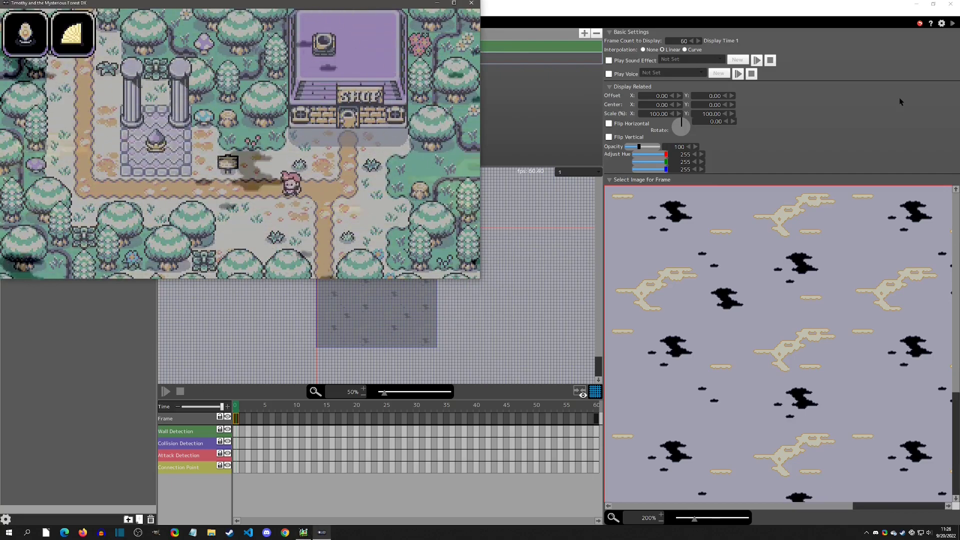
key("Right")
key("Down")
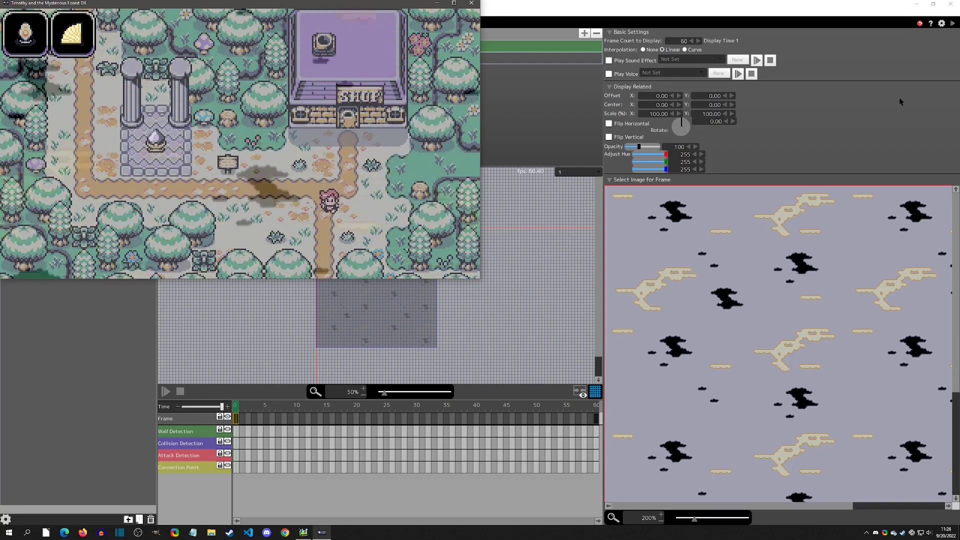
key("Down")
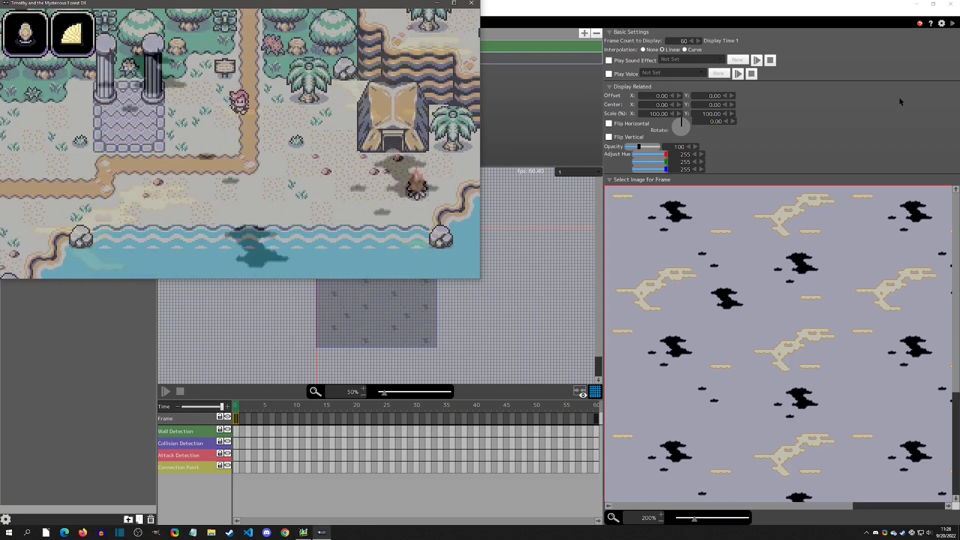
key("Left")
key("Left")
key("Down")
key("Up")
key("Down")
key("Right")
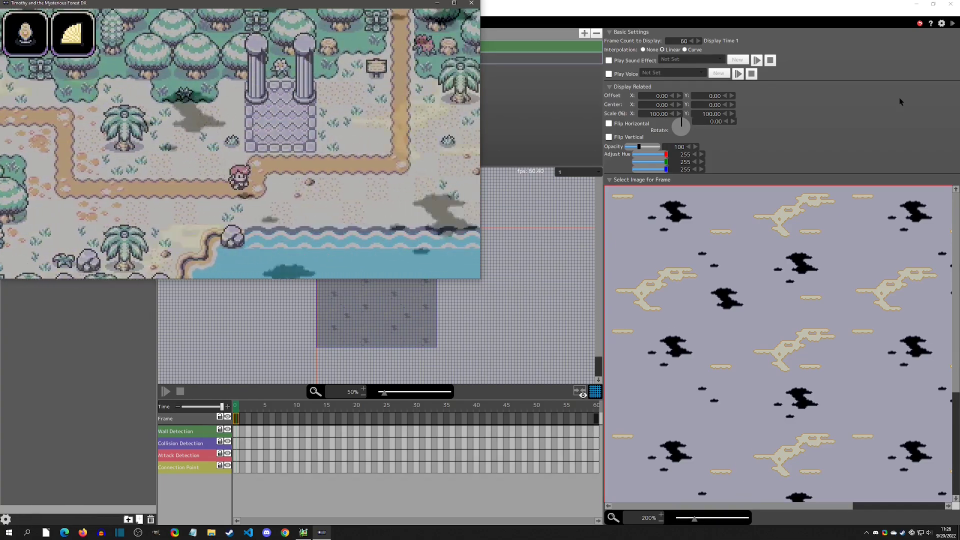
key("Right")
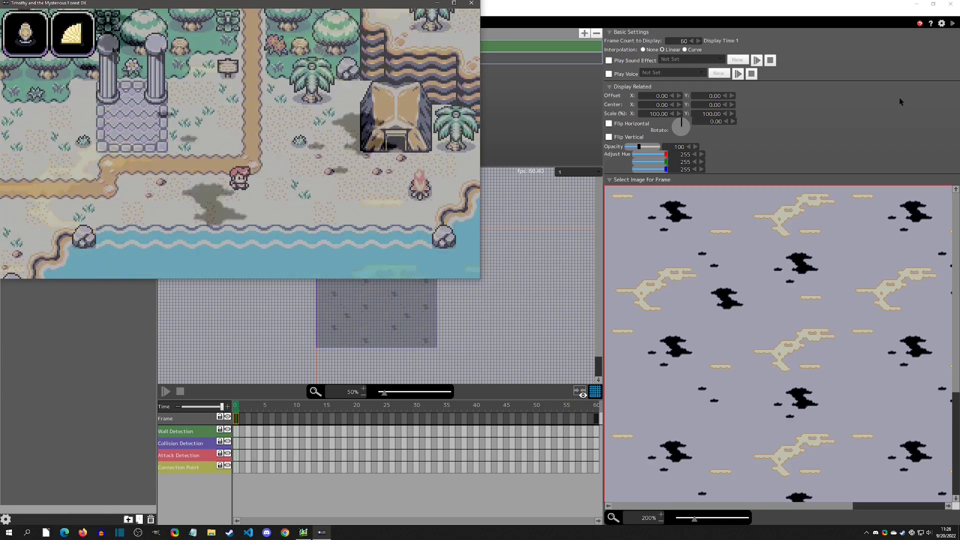
key("Right")
key("Up")
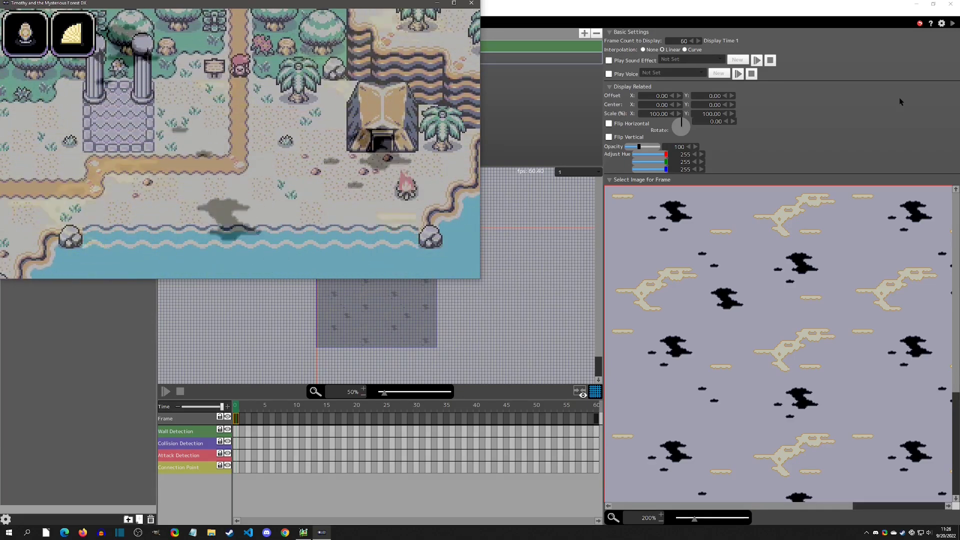
key("Up")
key("Left")
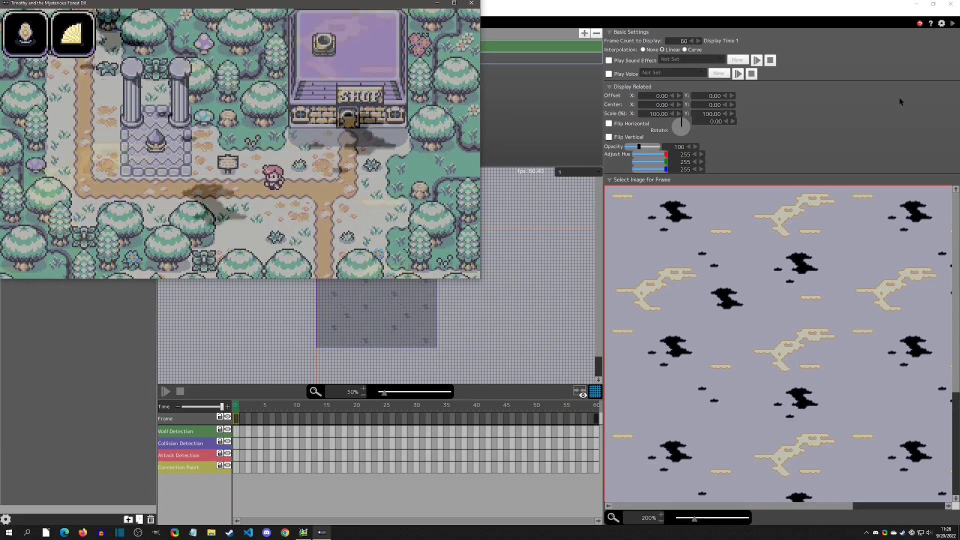
key("Right")
key("Down")
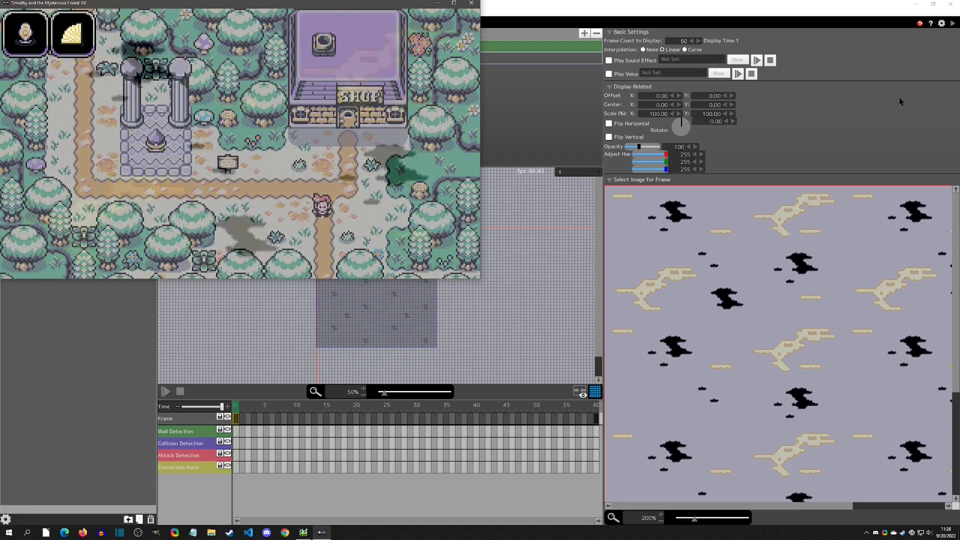
left_click(477, 3)
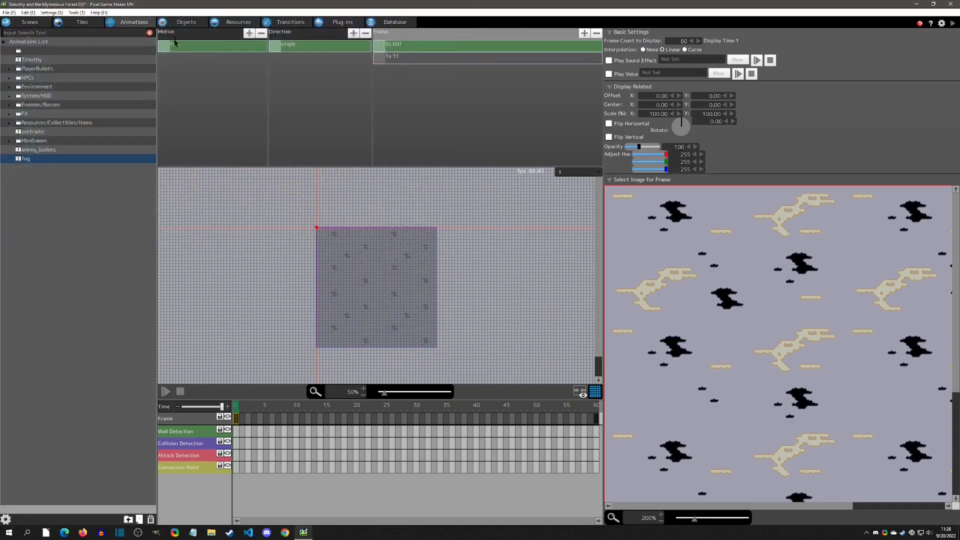
Return to the Pompona's tent beach scene's layout with its fog object.
left_click(43, 23)
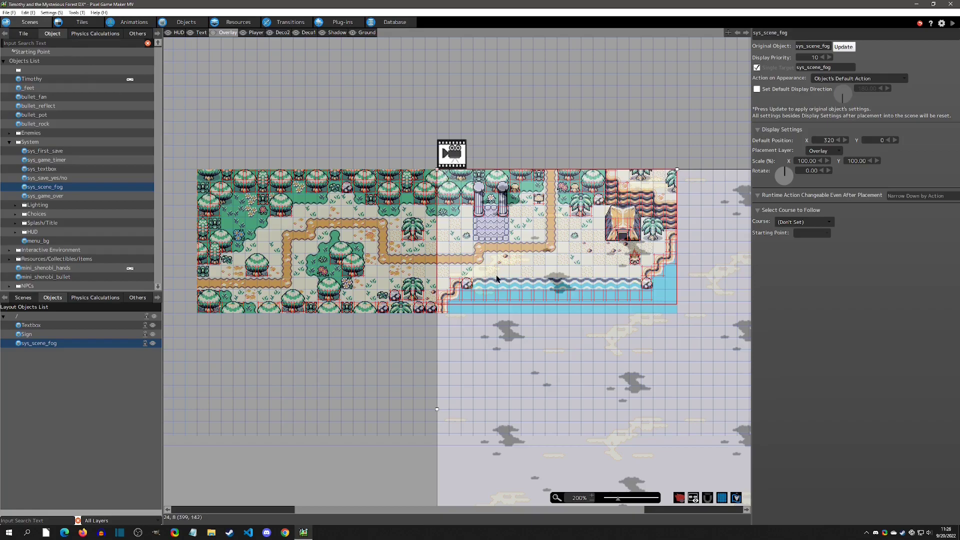
middle_click_drag(580, 259, 602, 233)
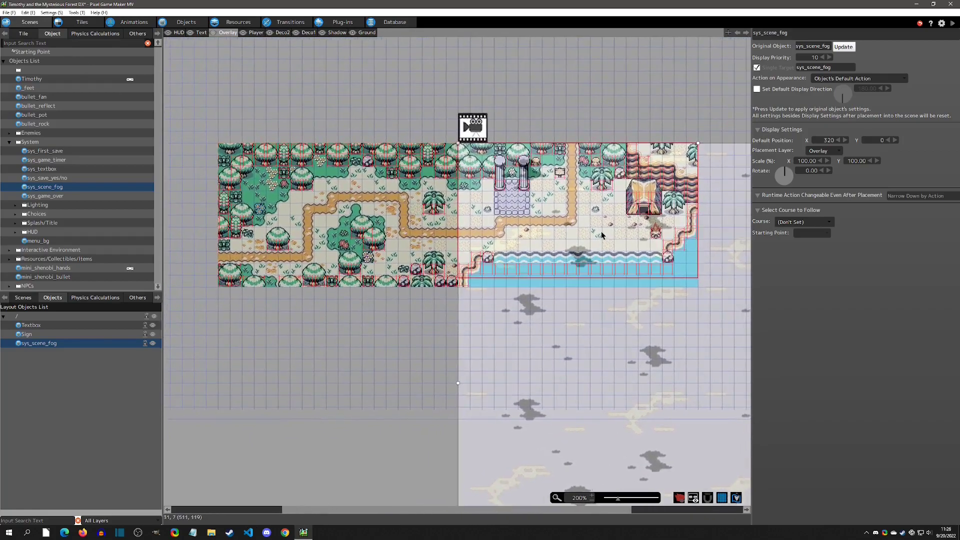